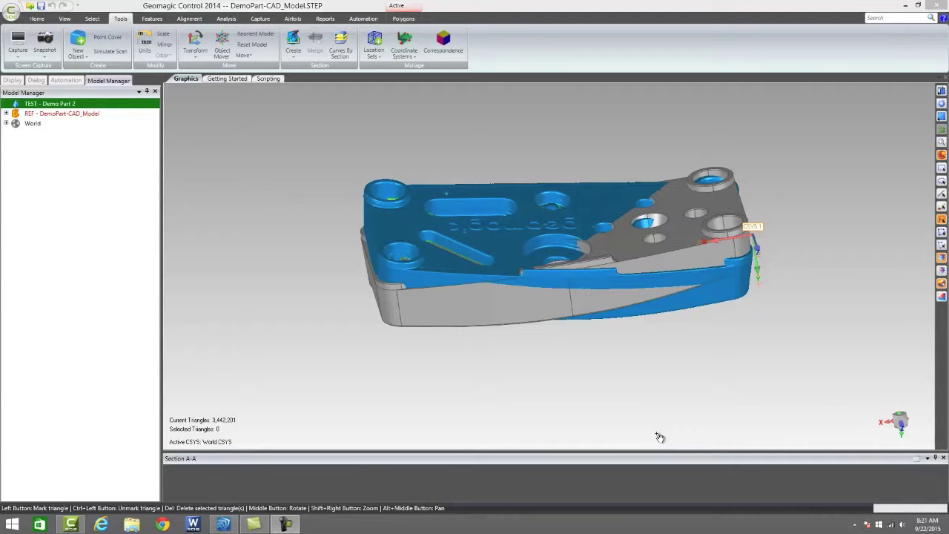
Make the reference CAD model active and examine from several angles how the scanned part overlaps it
middle_click_drag(321, 203, 533, 262)
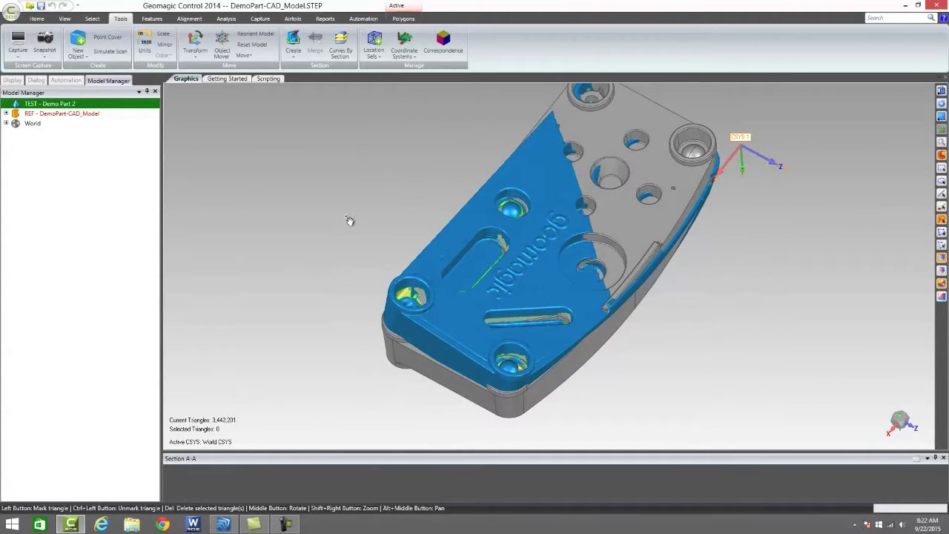
middle_click_drag(559, 200, 519, 222)
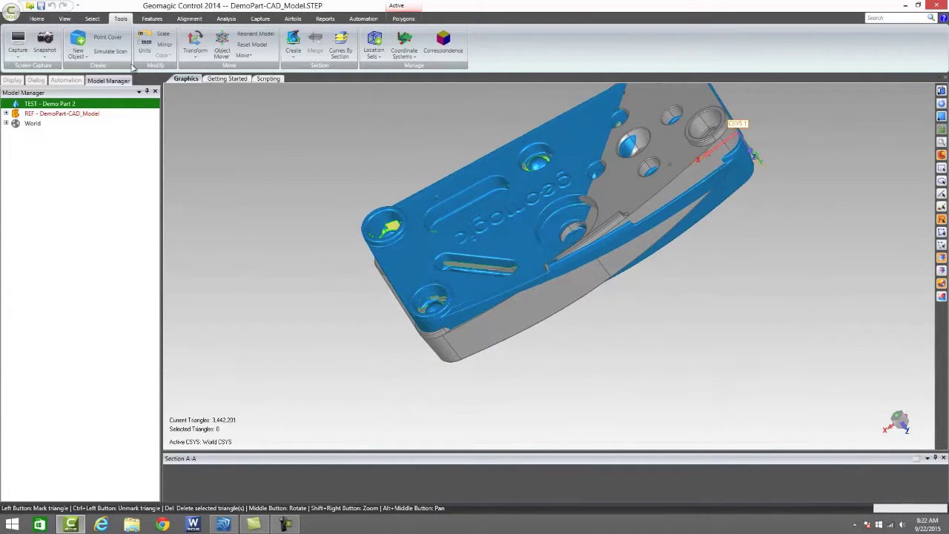
left_click(87, 114)
middle_click_drag(630, 237, 702, 145)
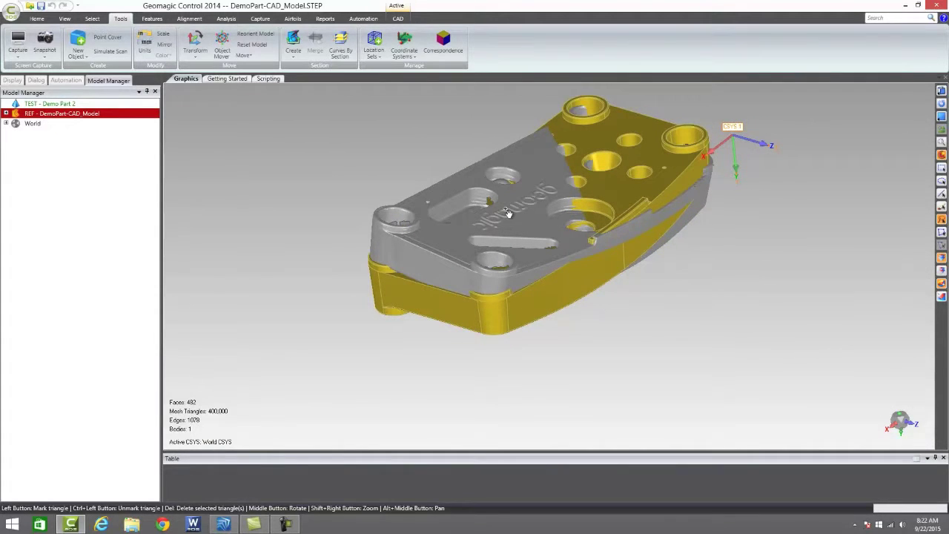
middle_click_drag(379, 225, 840, 415)
middle_click_drag(519, 178, 504, 207)
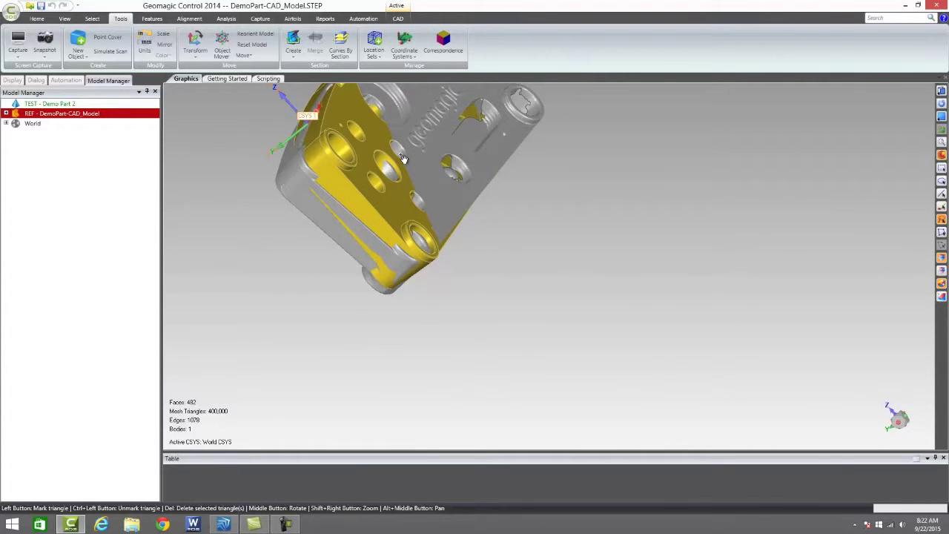
middle_click_drag(402, 158, 310, 150)
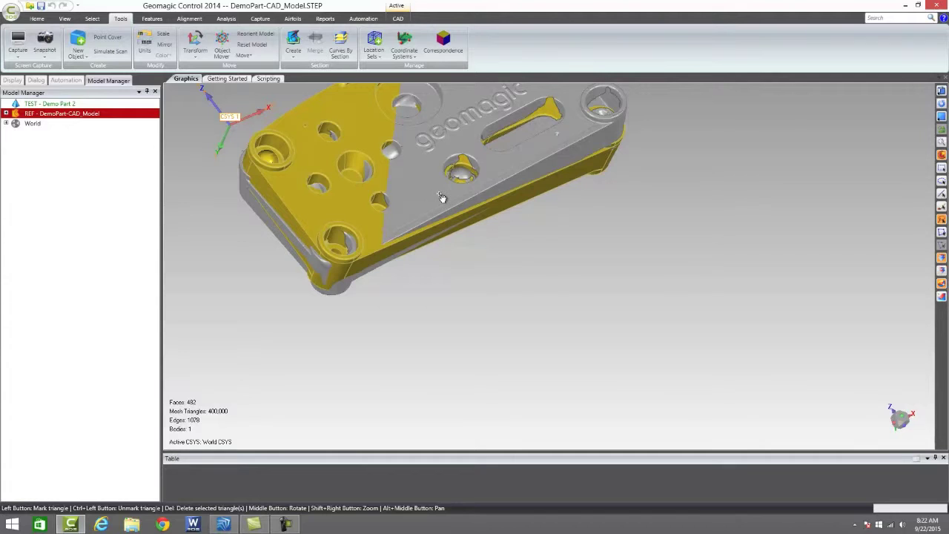
middle_click_drag(441, 199, 421, 157)
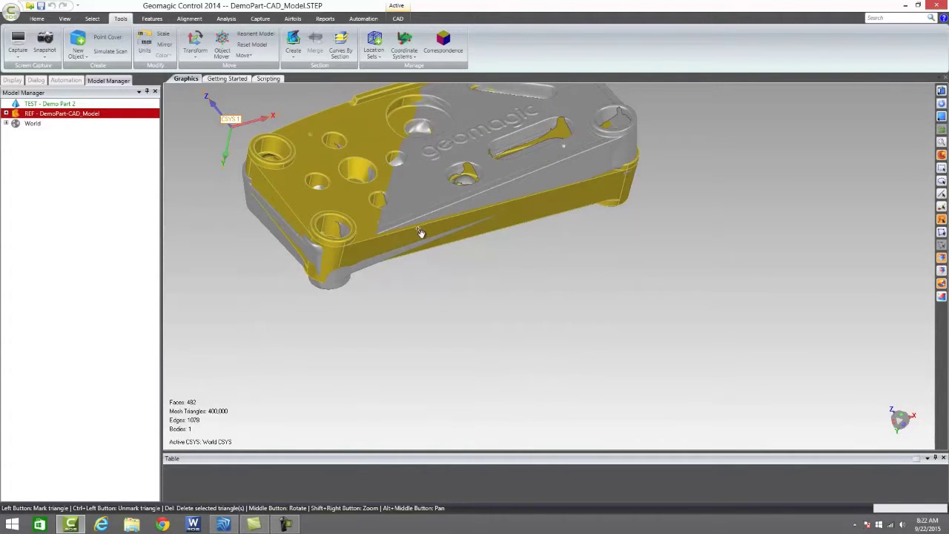
middle_click_drag(430, 215, 472, 287)
scroll(389, 210, "down", 3)
scroll(389, 210, "up", 3)
middle_click_drag(389, 210, 398, 224)
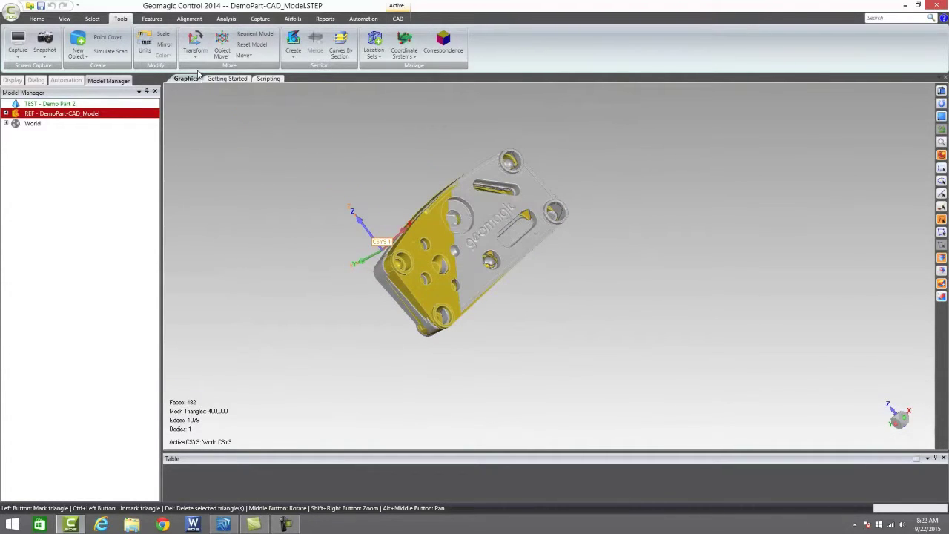
Align the Demo Part 2 scan to the fixed CAD model with a Best Fit Alignment, keeping the default settings
left_click(189, 19)
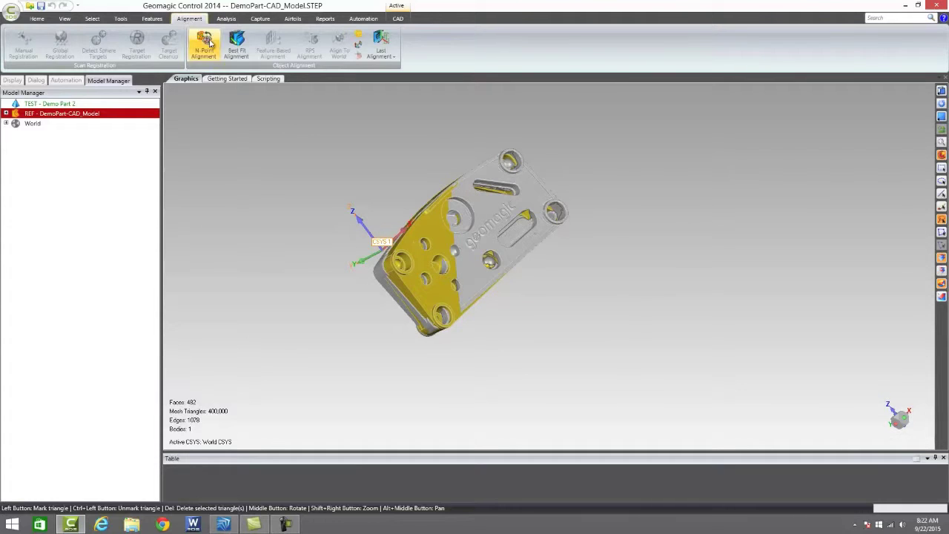
left_click(237, 42)
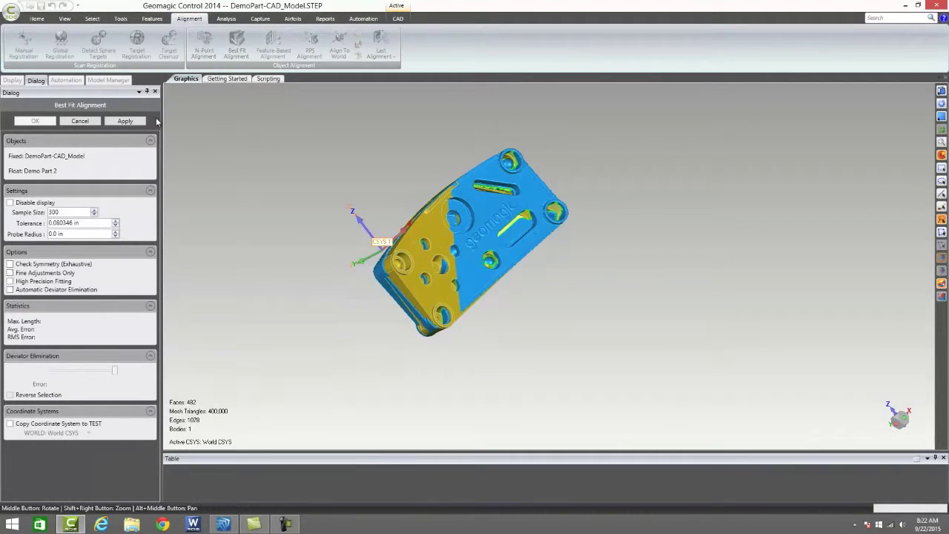
left_click(126, 120)
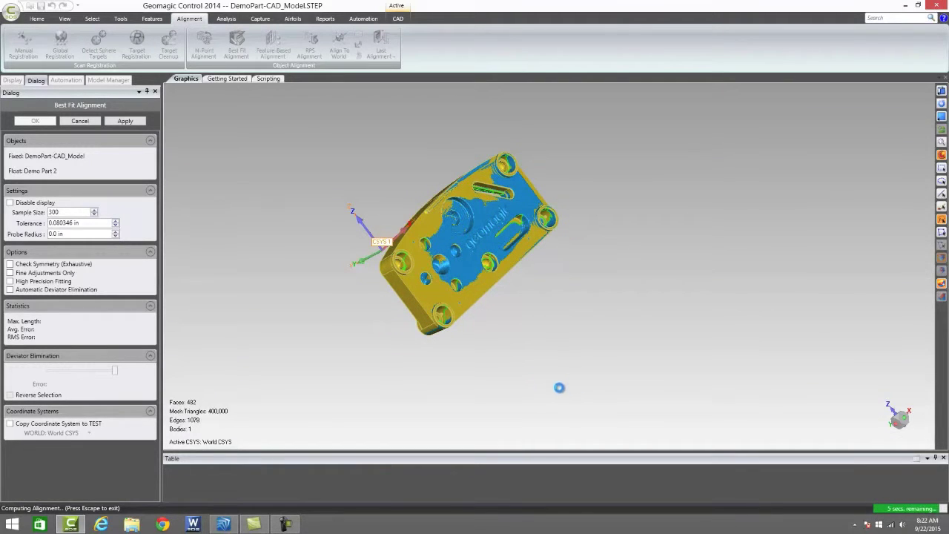
middle_click_drag(449, 349, 434, 333)
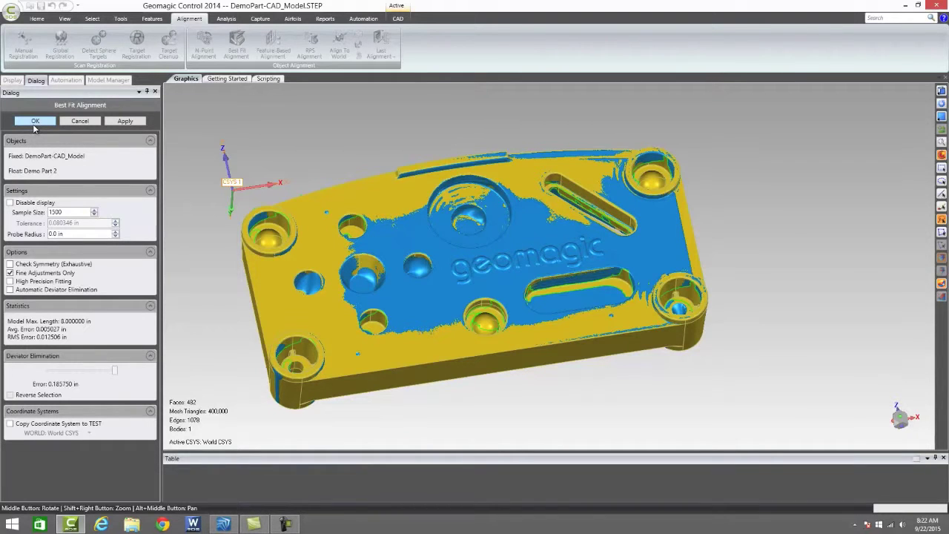
left_click(43, 121)
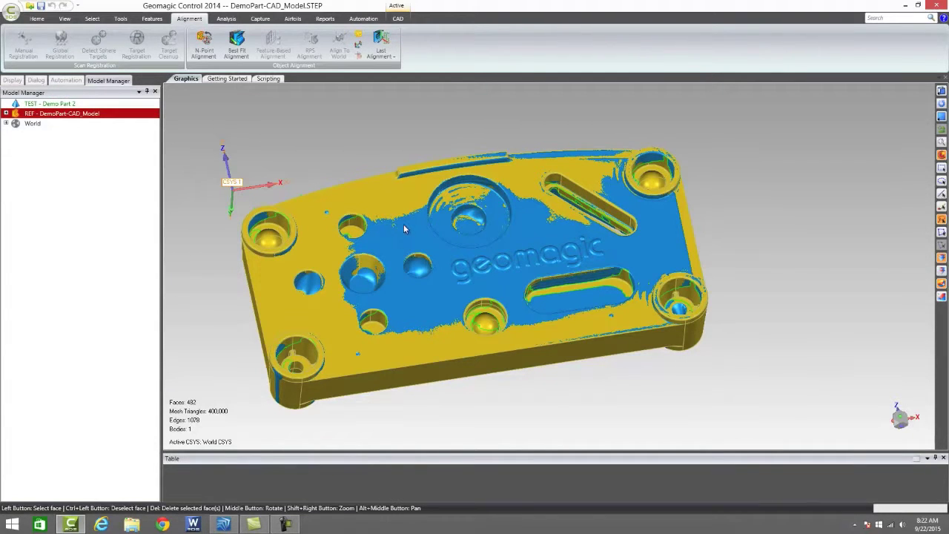
middle_click_drag(343, 139, 284, 9)
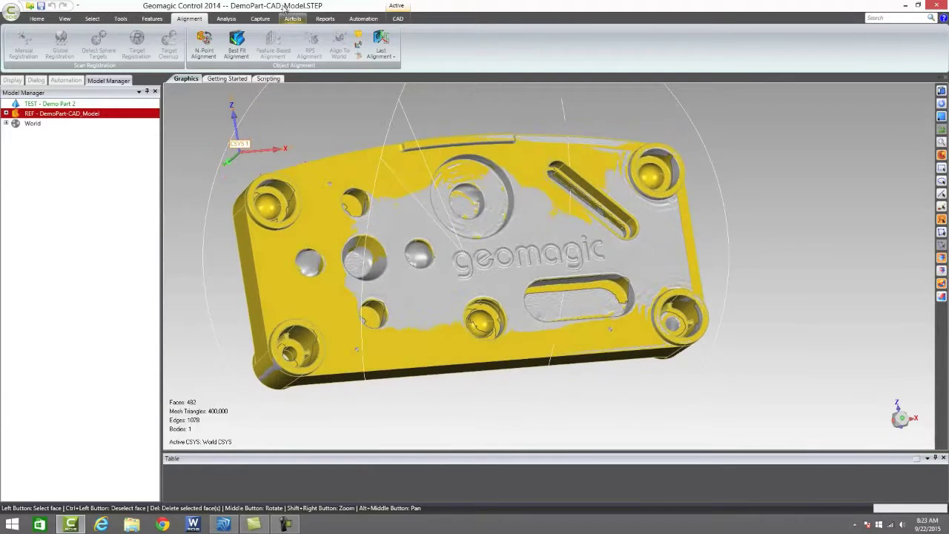
Create a plane feature from the CAD model's large flat face containing the holes and pockets
left_click(230, 17)
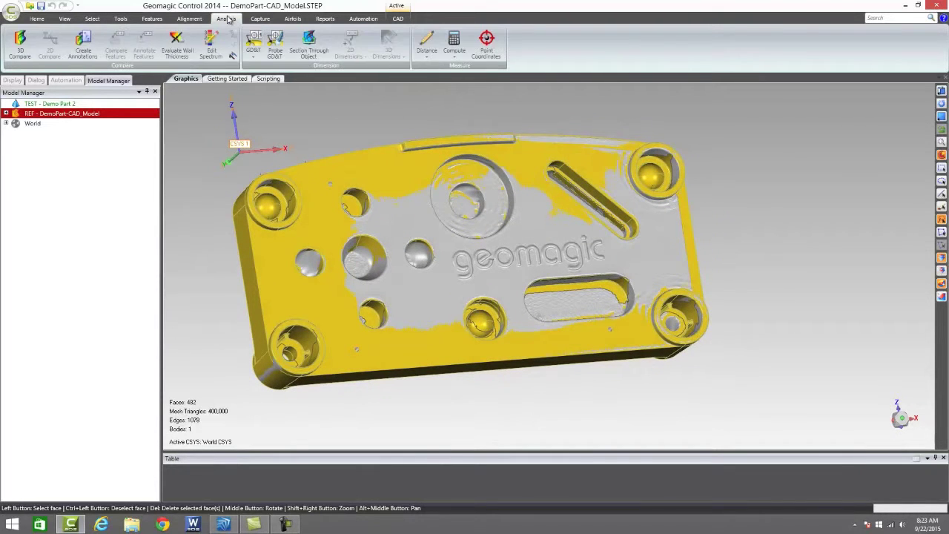
left_click(153, 19)
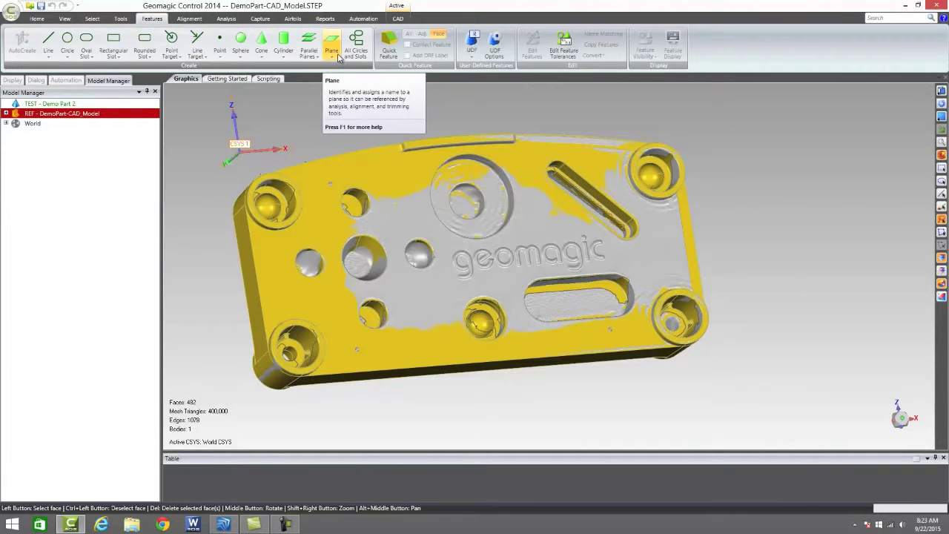
left_click(339, 58)
left_click(359, 71)
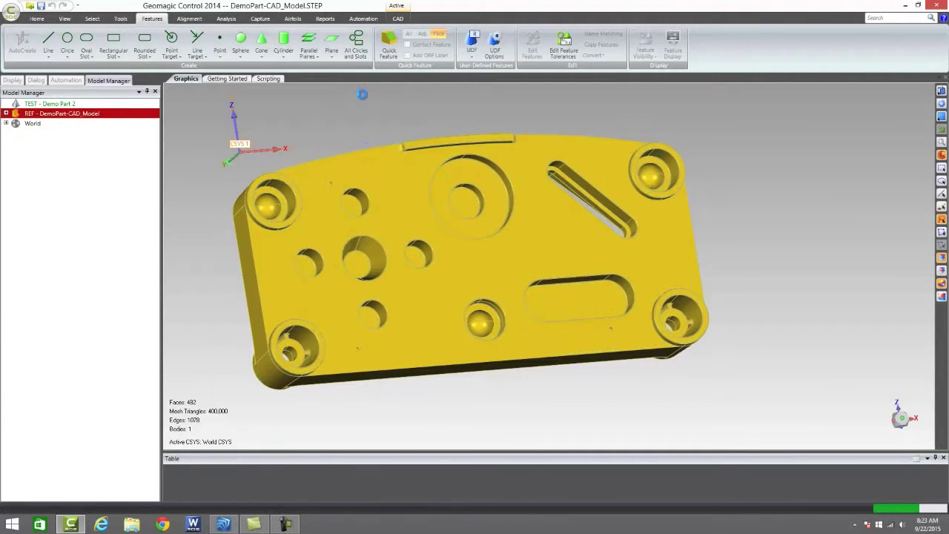
left_click(325, 243)
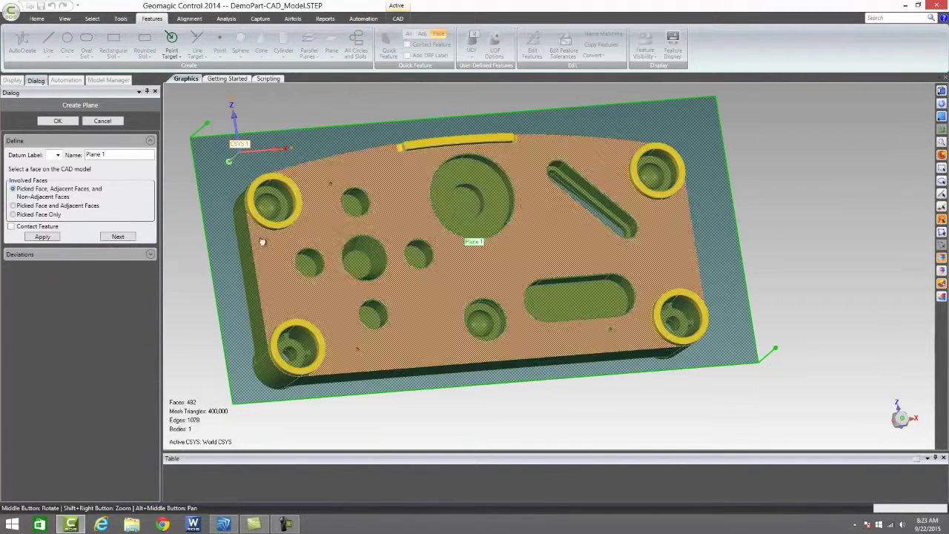
left_click(117, 237)
Create a second CAD plane feature on the long straight side face of the part
middle_click_drag(456, 292, 565, 329)
left_click(565, 329)
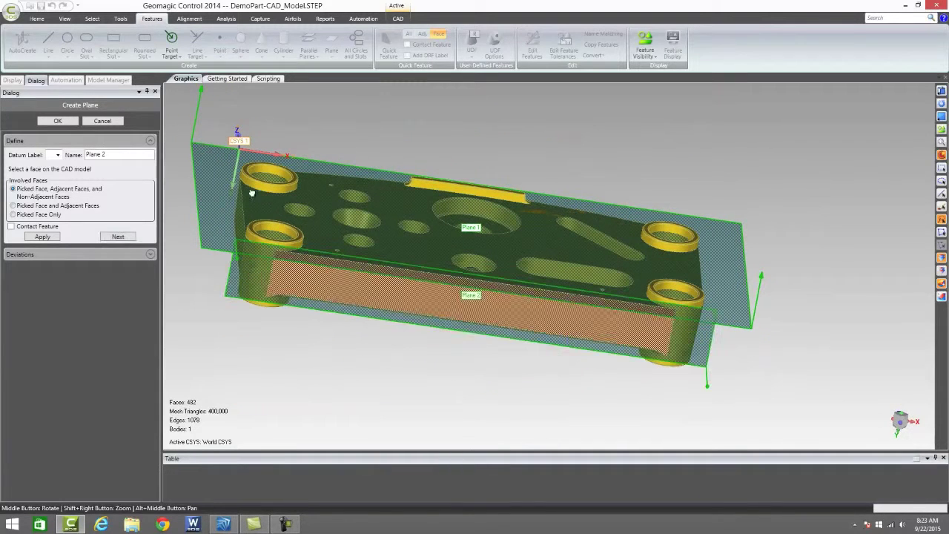
left_click(117, 237)
Create a third CAD plane feature on the short end face nearest CSYS 1 and finish plane creation
middle_click_drag(307, 251, 603, 264)
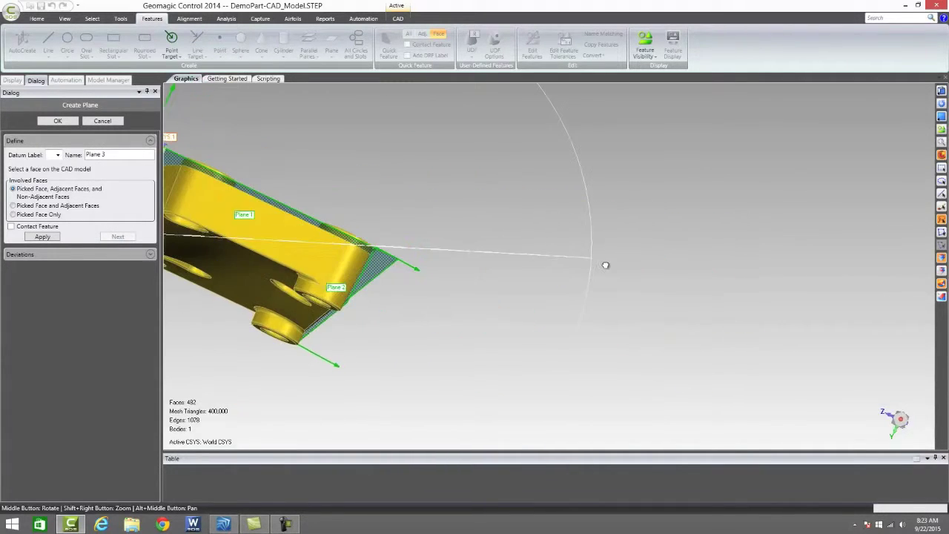
left_click(234, 246)
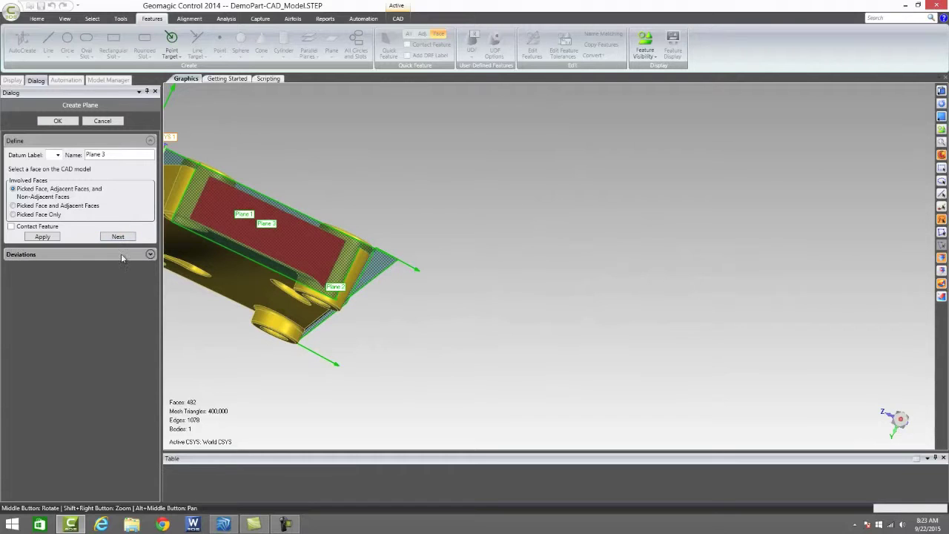
left_click(117, 237)
middle_click_drag(304, 222, 395, 206)
scroll(395, 207, "up", 3)
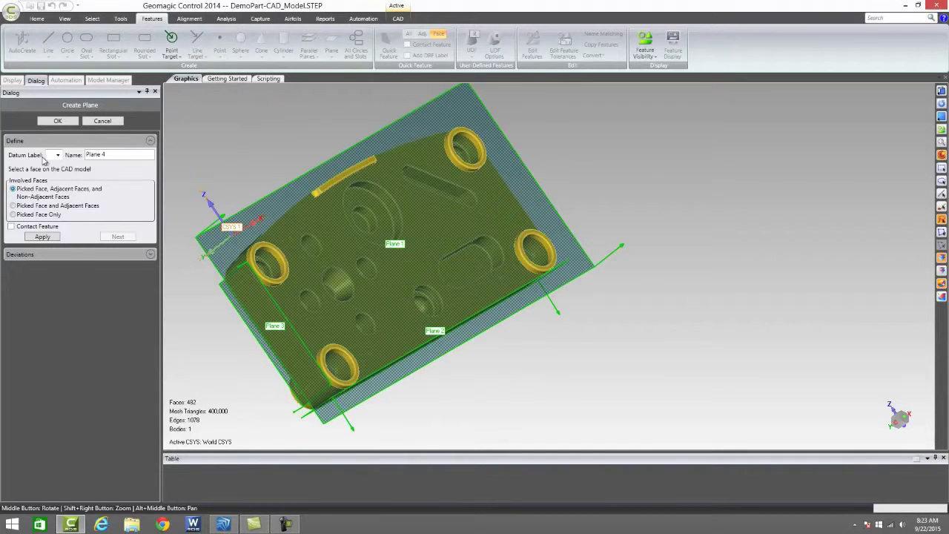
left_click(59, 120)
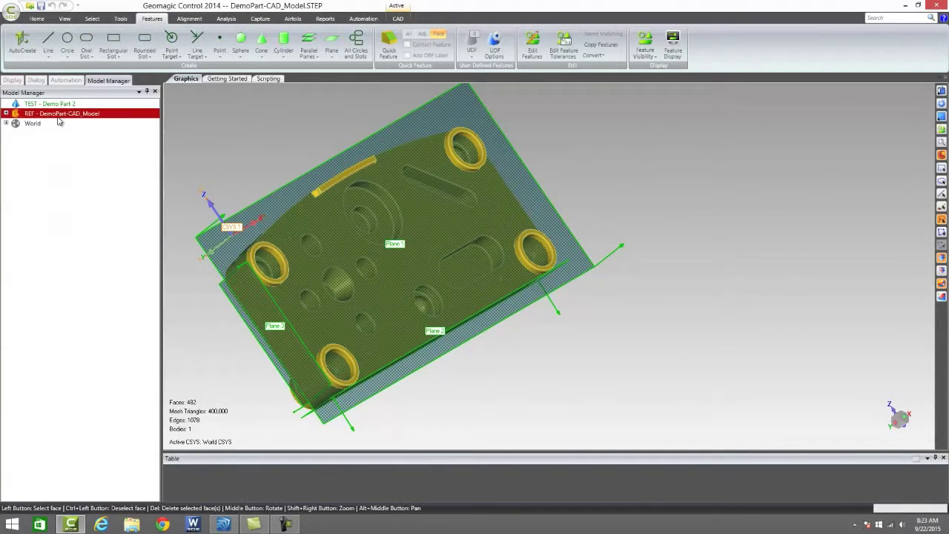
Transfer the three reference planes to the scanned test part with AutoCreate, keeping the default correspondence settings
middle_click_drag(418, 346, 401, 310)
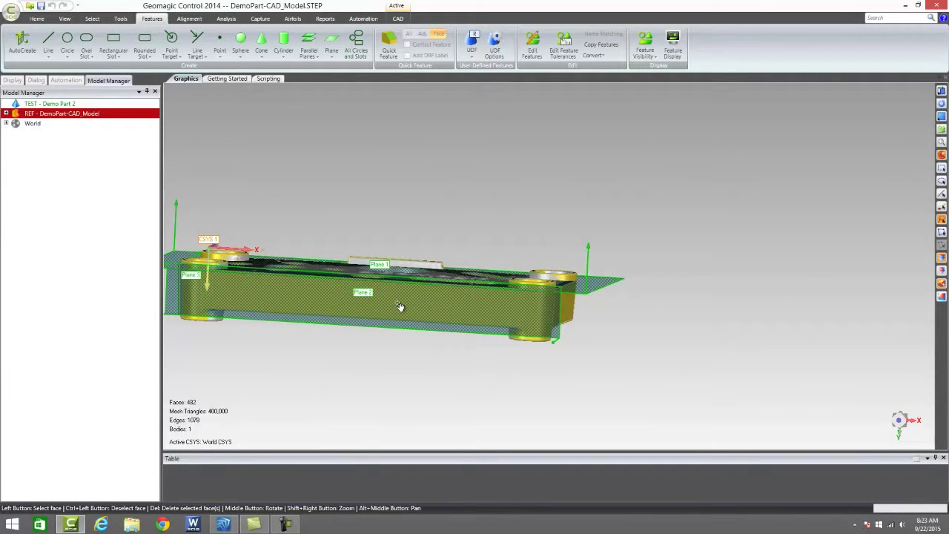
middle_click_drag(463, 397, 483, 423)
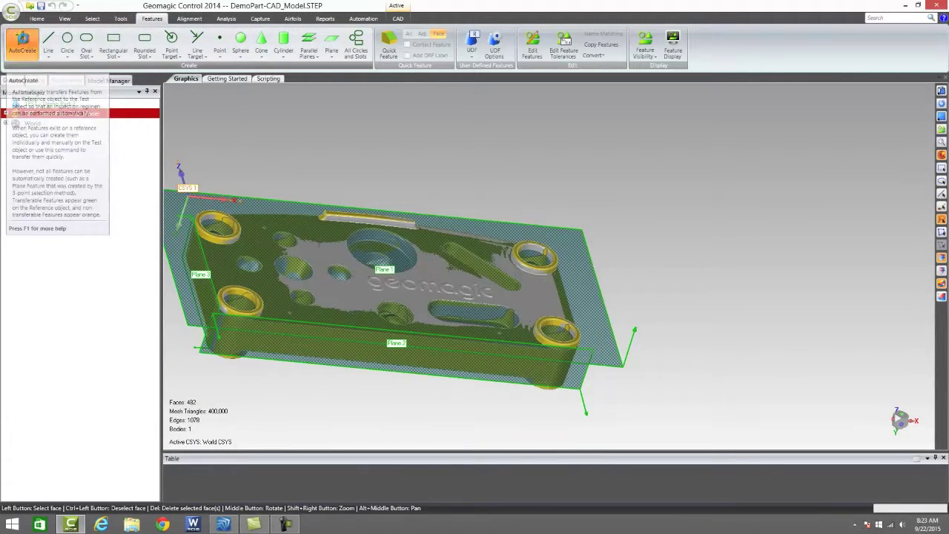
left_click(22, 41)
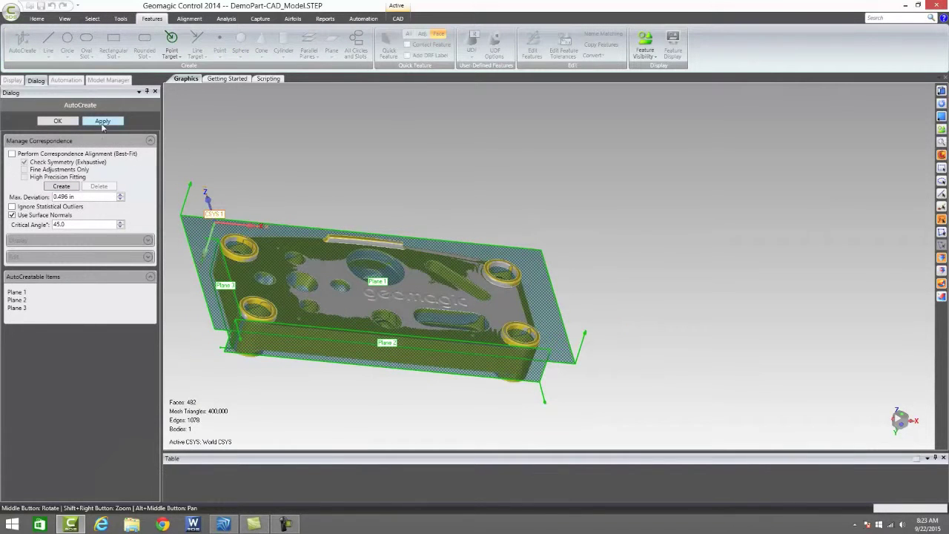
left_click(102, 122)
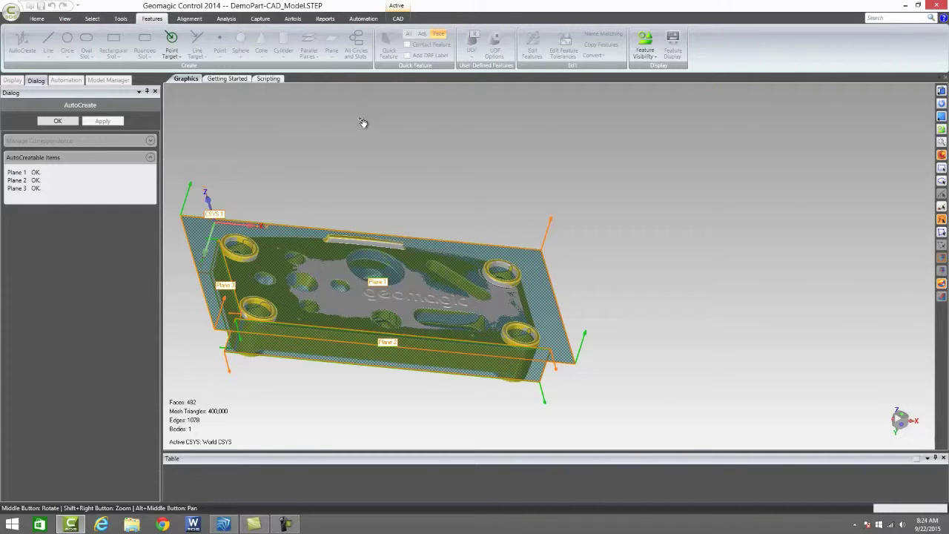
left_click(58, 121)
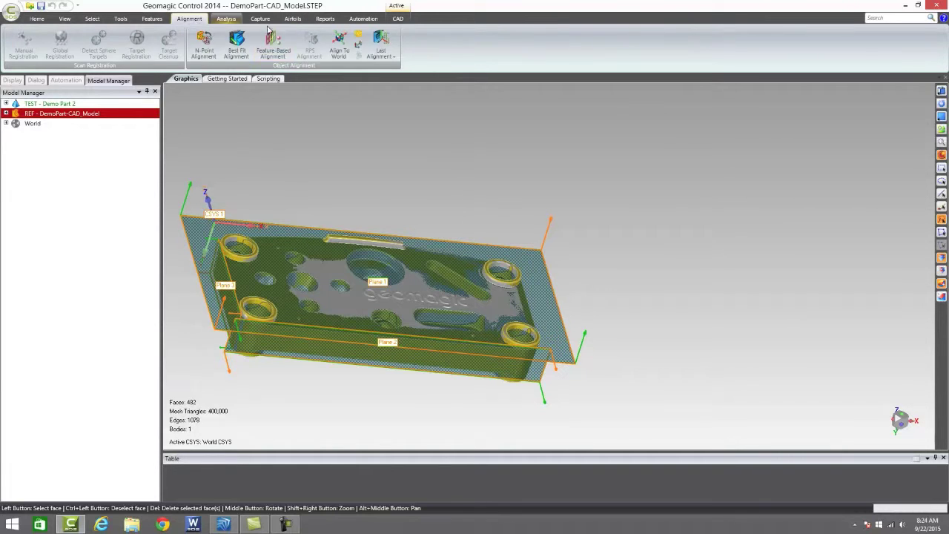
Start a Feature-Based Alignment and pair Plane 1 and Plane 2 of the CAD model with the scan's matching planes
left_click(273, 45)
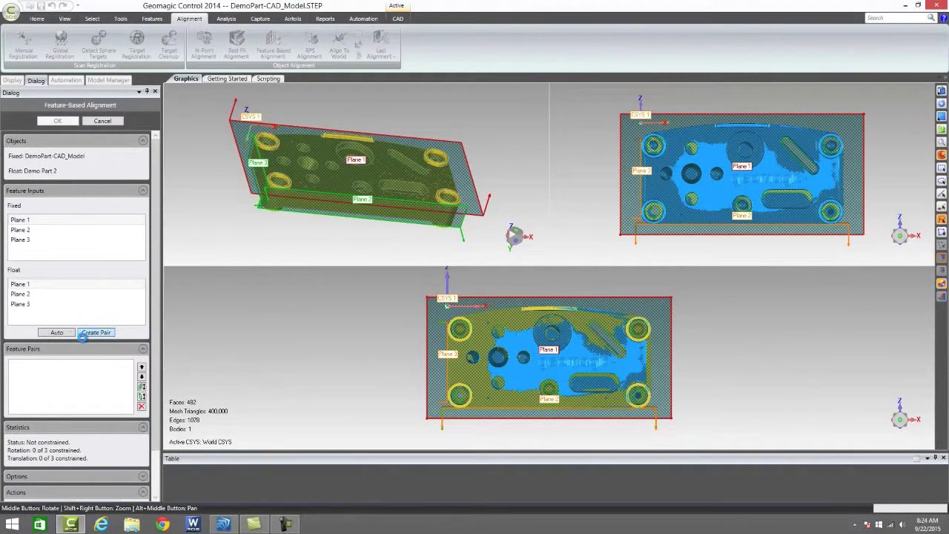
left_click(87, 333)
left_click(24, 229)
left_click(33, 294)
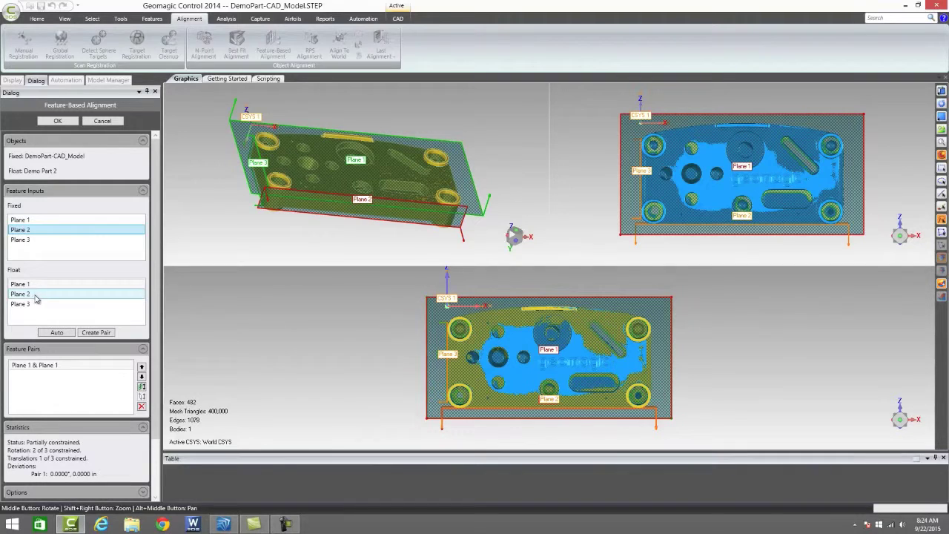
left_click(97, 332)
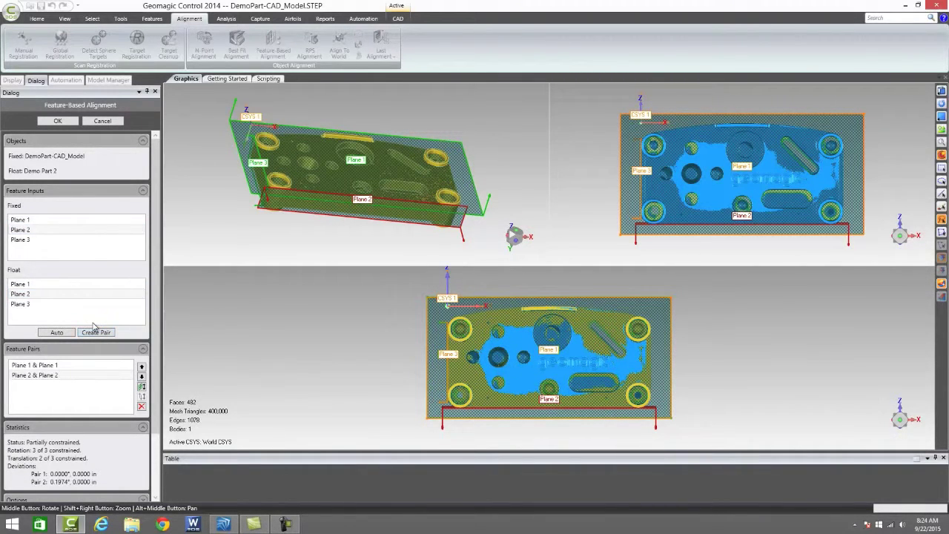
Pair the CAD model's Plane 3 with the scan's Plane 3 and accept the feature-based alignment
left_click(21, 240)
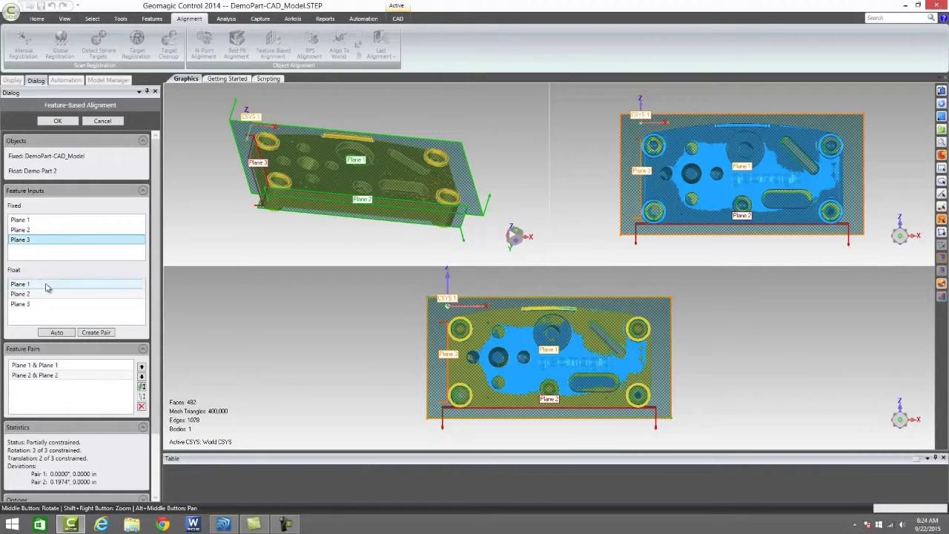
left_click(22, 304)
left_click(106, 334)
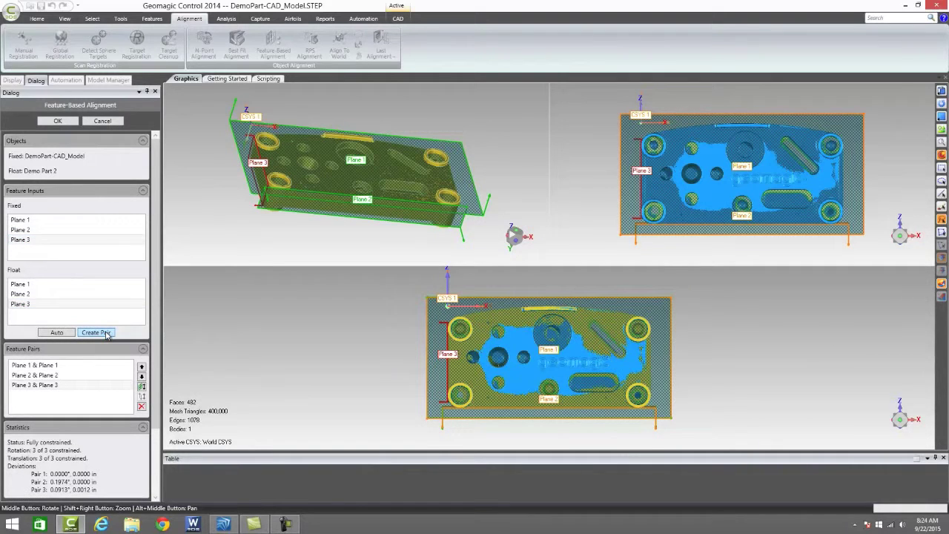
scroll(66, 494, "down", 1)
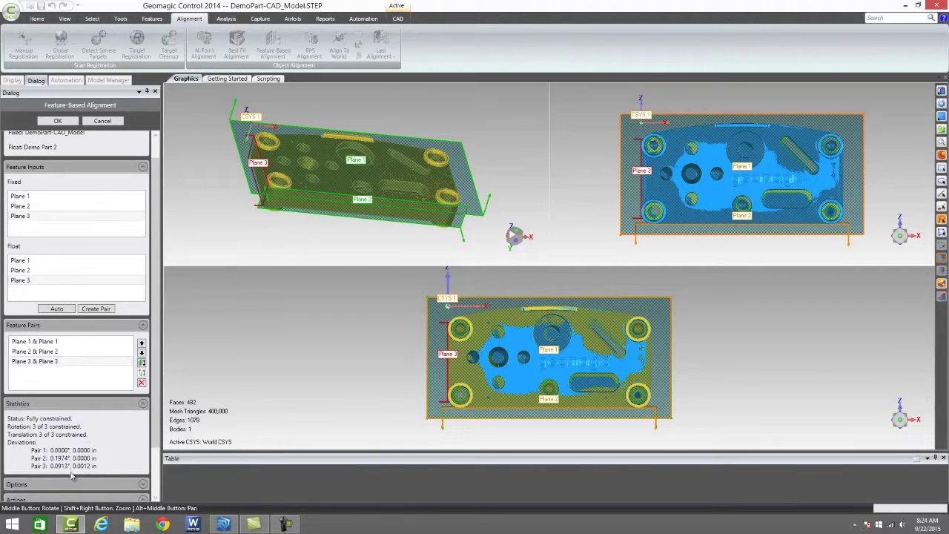
left_click(62, 125)
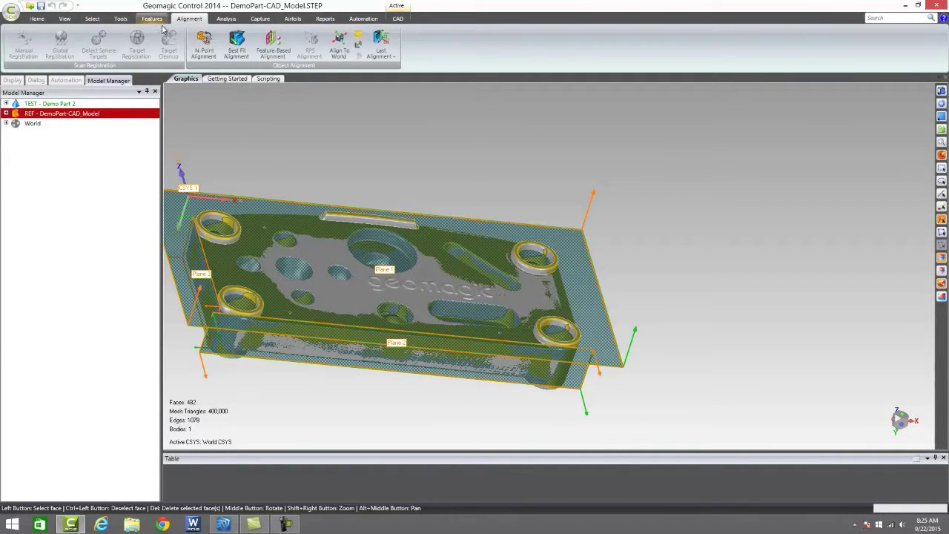
middle_click_drag(322, 91, 299, 147)
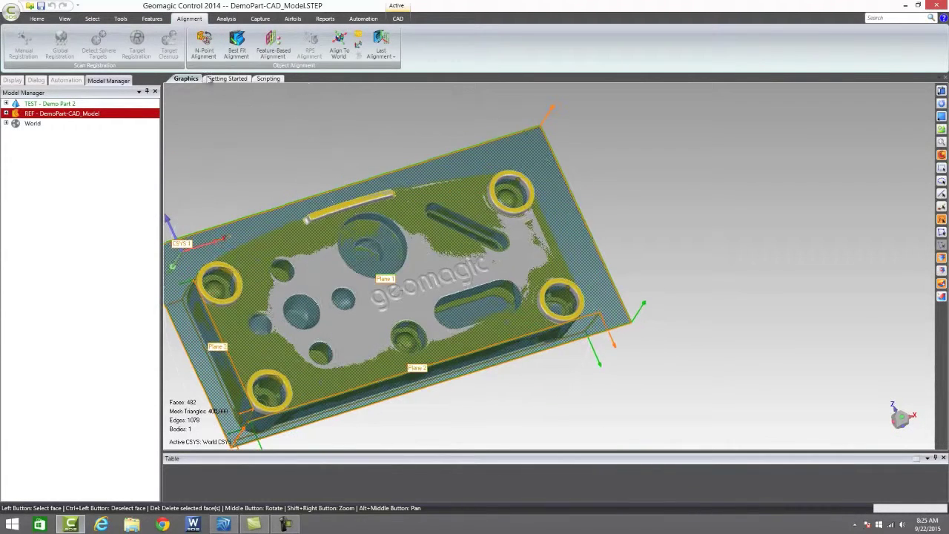
Compute a 3D Compare of the scanned test part against the CAD reference using the 3D Deviation type
left_click(227, 19)
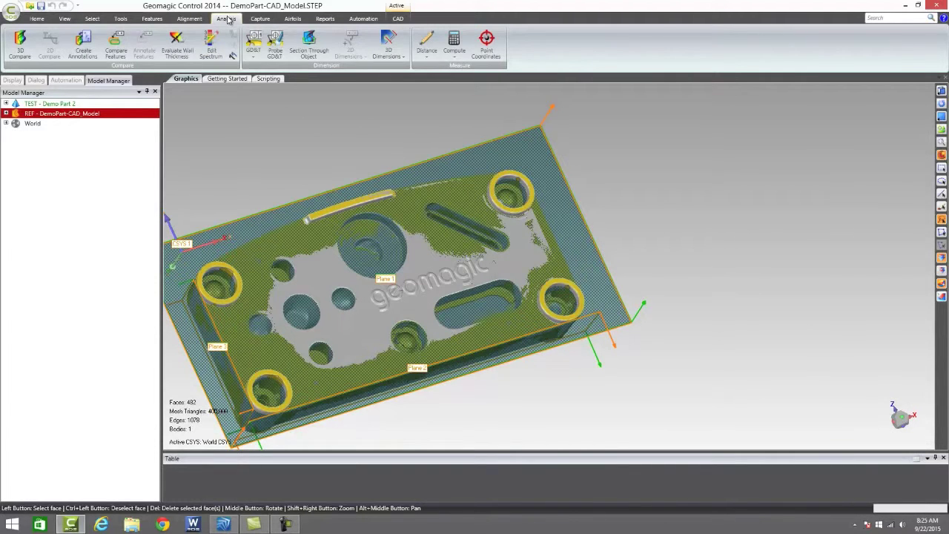
left_click(20, 43)
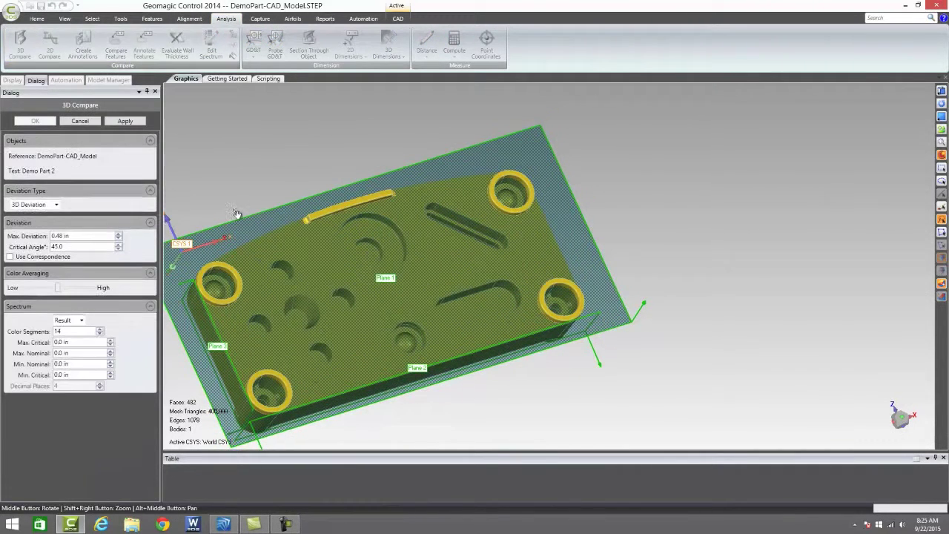
left_click(124, 120)
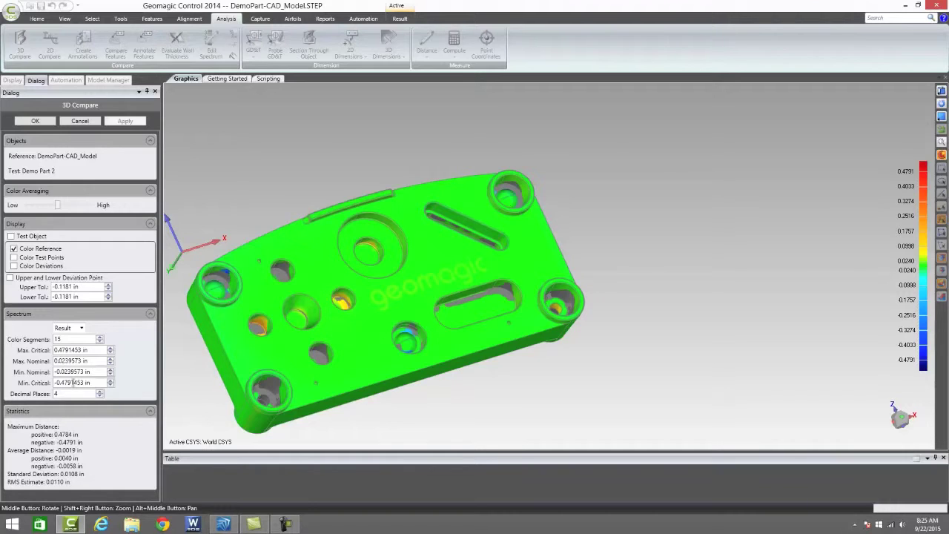
Set the deviation spectrum's maximum critical value to 0.05 in and its maximum nominal value to 0.0005 in
left_click_drag(81, 350, 71, 350)
type("05")
key("Return")
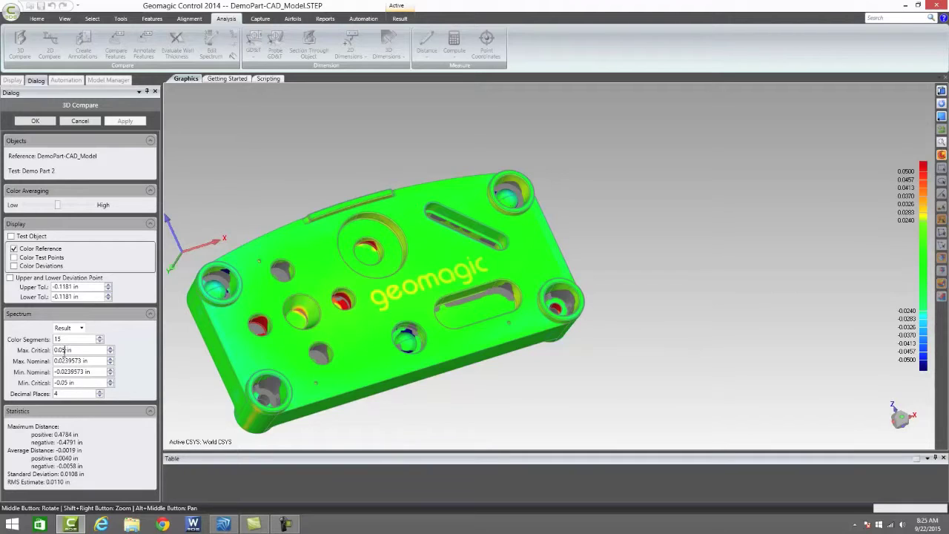
double_click(78, 360)
type("000")
key("Return")
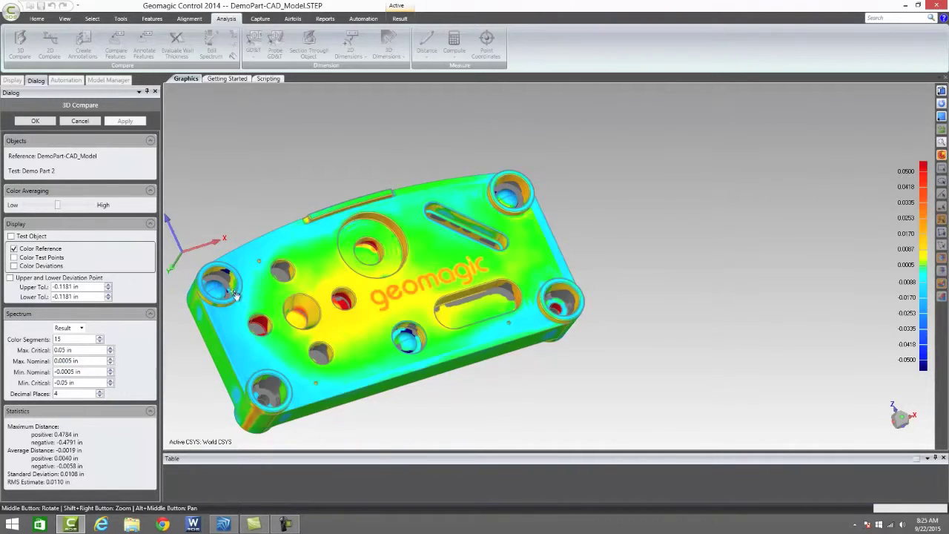
Inspect the coloured deviation map from another angle and accept the 3D comparison
middle_click_drag(386, 312, 485, 160)
scroll(420, 283, "down", 3)
scroll(546, 263, "down", 3)
scroll(489, 155, "up", 5)
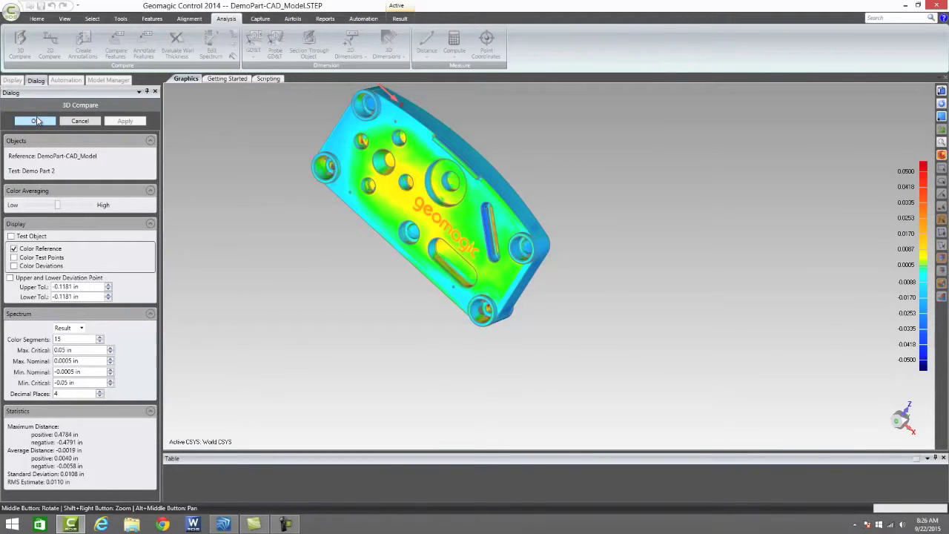
left_click(45, 120)
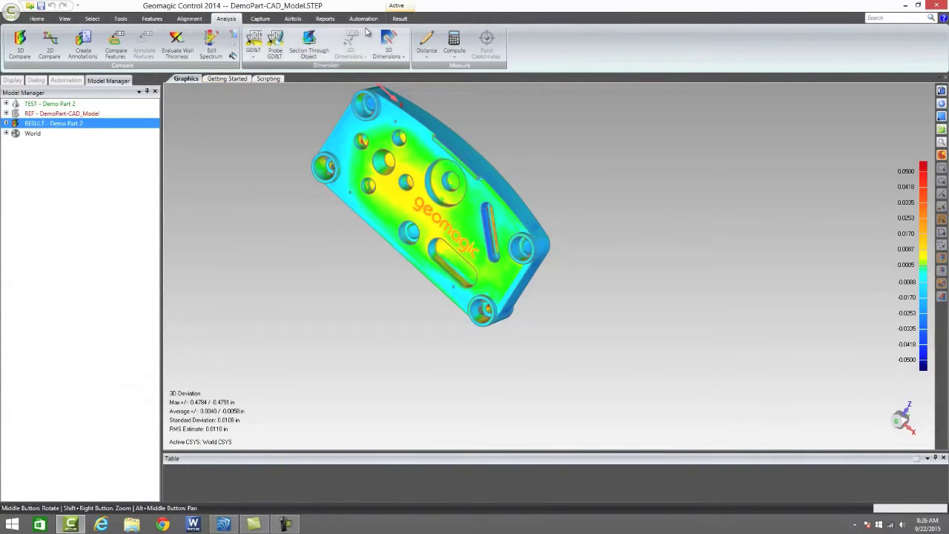
Section the reference and test objects through the World XZ plane at 0.6303 in, check the resulting cross-section, and accept it
middle_click_drag(392, 271, 491, 103)
middle_click_drag(380, 205, 300, 52)
left_click(301, 52)
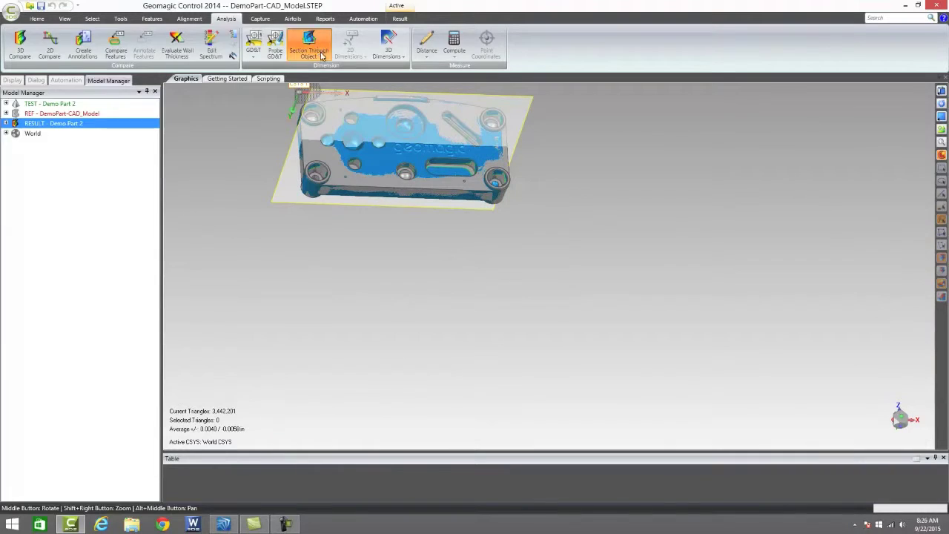
left_click(73, 314)
left_click(72, 335)
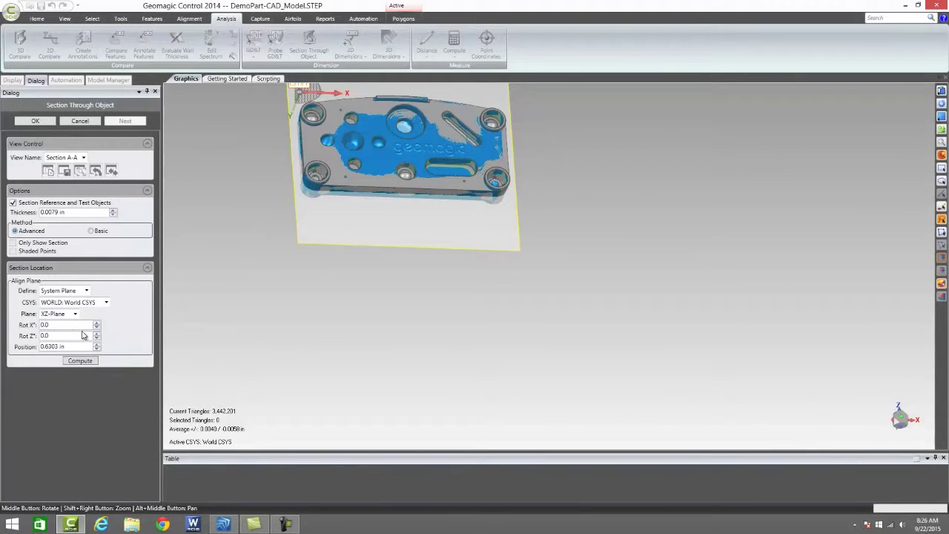
left_click(85, 363)
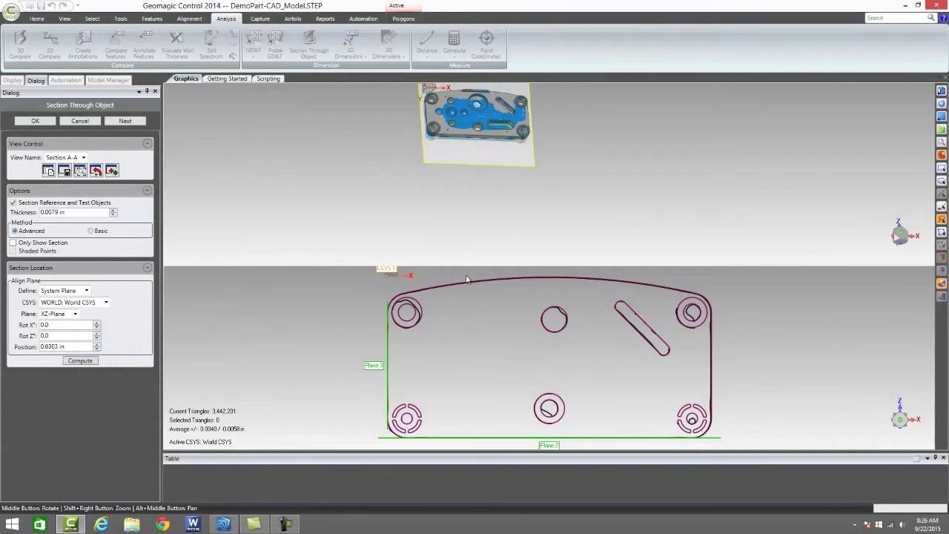
scroll(664, 365, "down", 2)
scroll(362, 348, "up", 4)
scroll(362, 348, "down", 1)
scroll(362, 348, "down", 3)
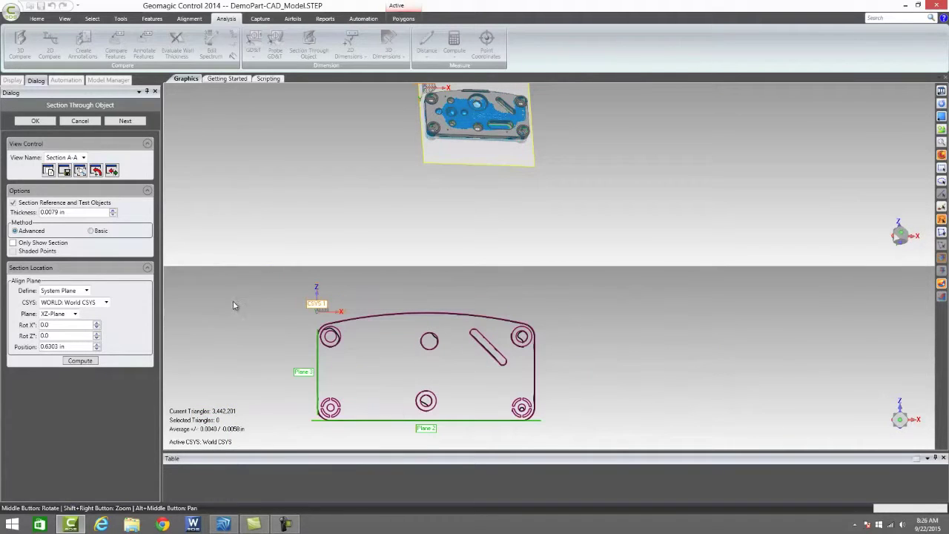
left_click(37, 121)
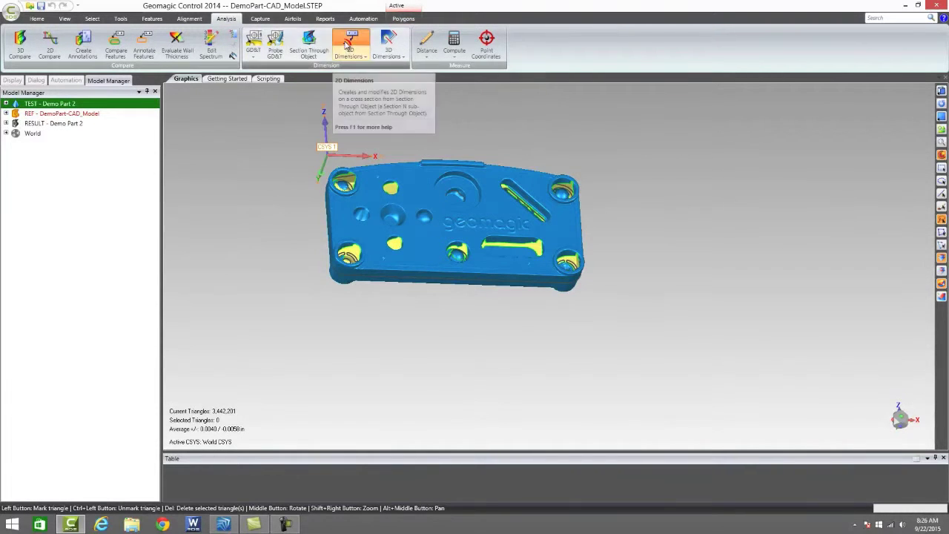
Start 2D dimensioning on the section and add a radius dimension to the arched long edge, with its label outside the outline
left_click(348, 46)
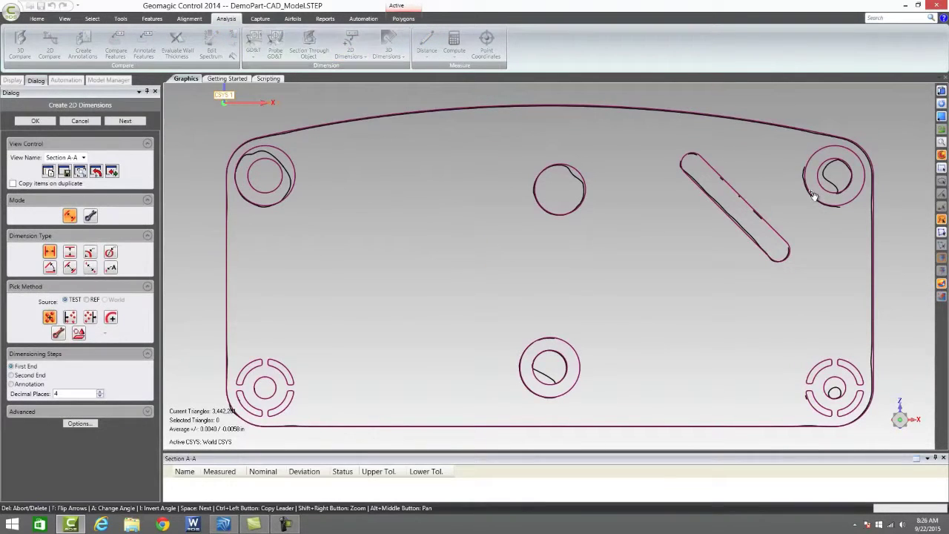
scroll(813, 195, "down", 2)
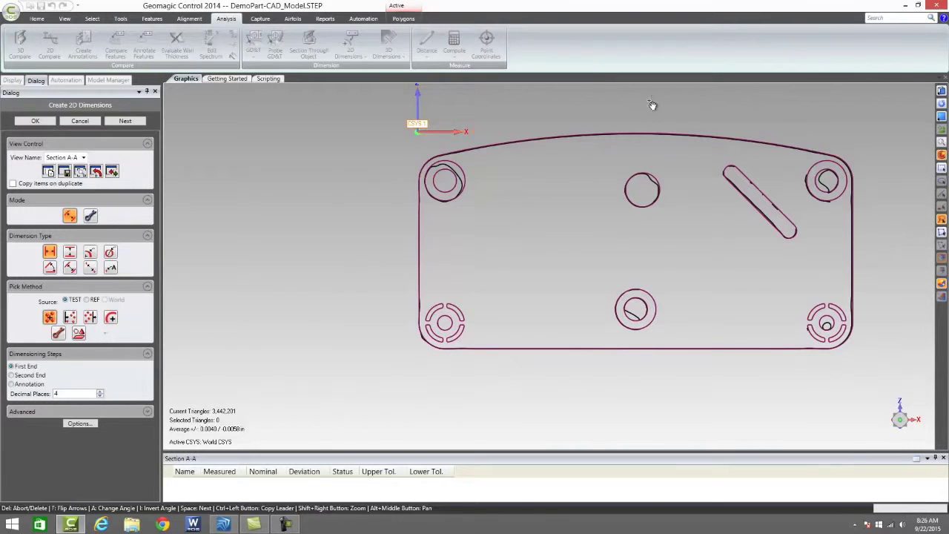
scroll(652, 105, "up", 8)
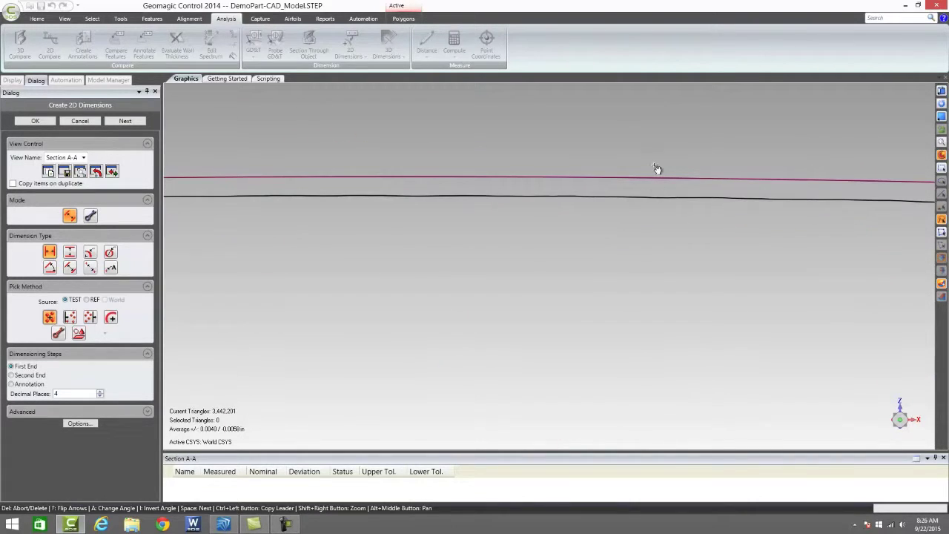
scroll(371, 247, "down", 8)
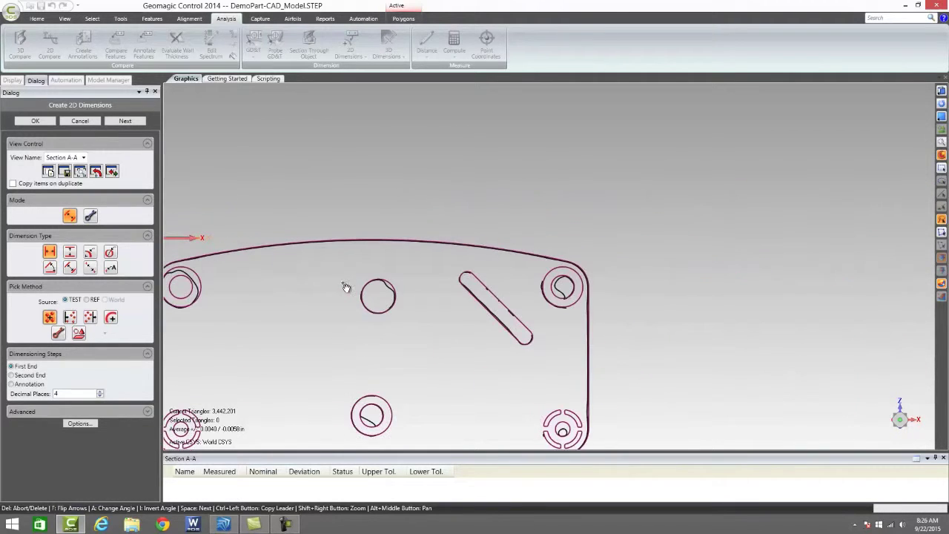
scroll(346, 287, "down", 4)
scroll(297, 339, "up", 1)
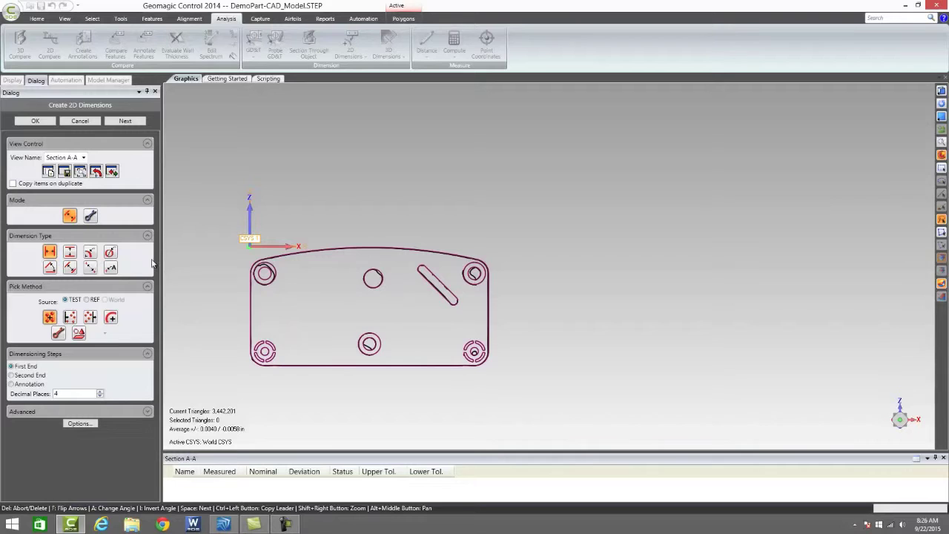
left_click(90, 253)
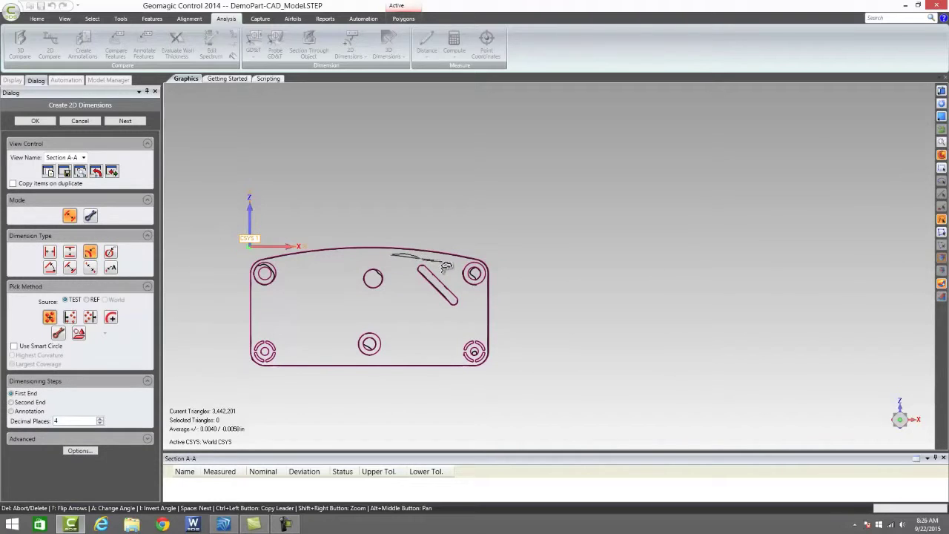
left_click(294, 250)
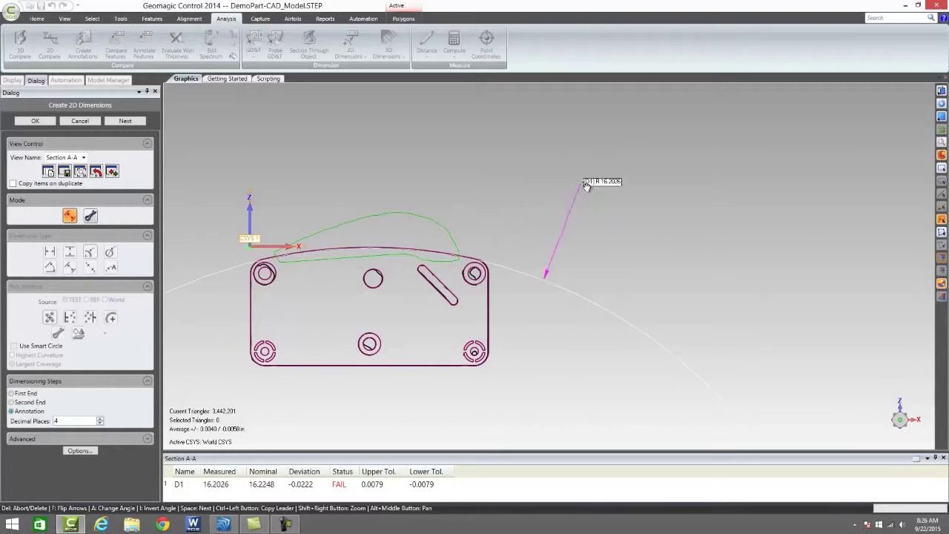
left_click(639, 222)
Examine the radius dimension's measured, nominal, deviation, status and tolerance values in the results table
left_click(216, 486)
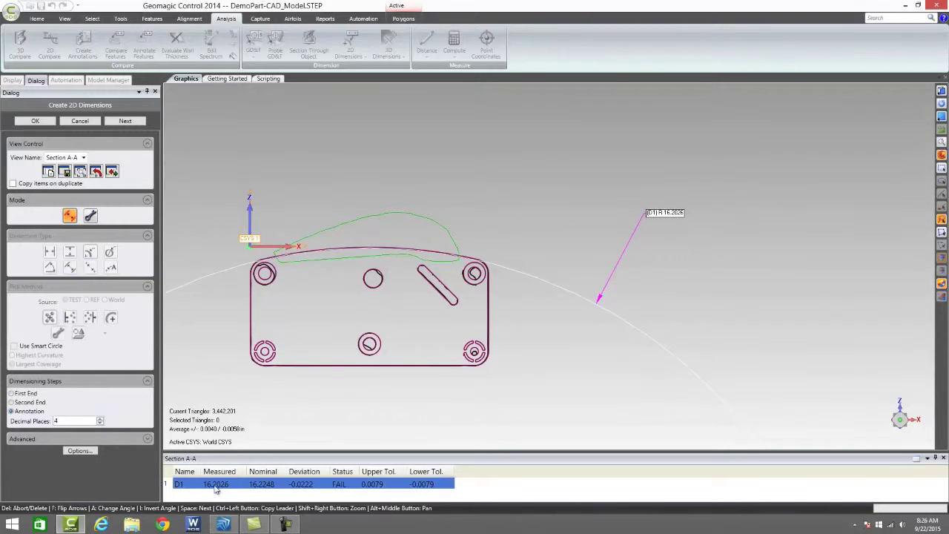
left_click(271, 497)
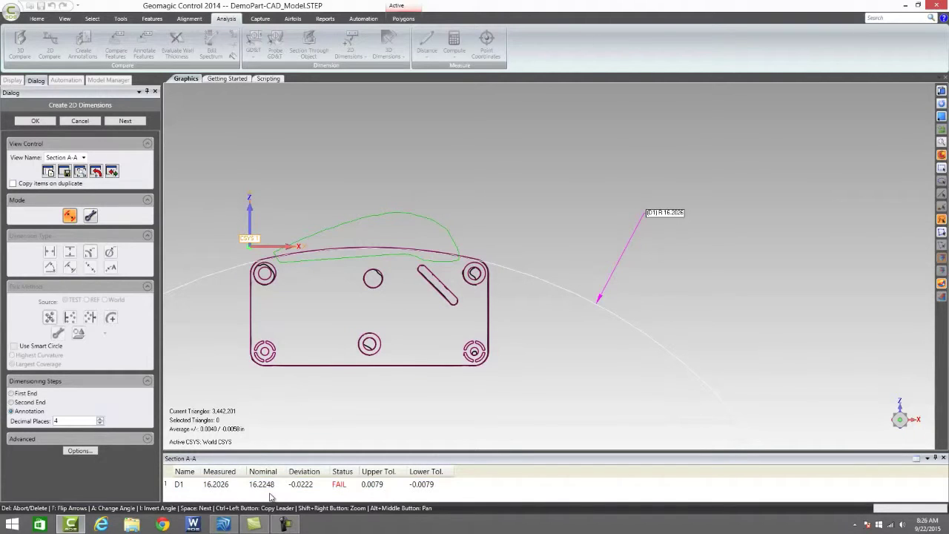
left_click(269, 484)
left_click(271, 497)
left_click(269, 484)
left_click(271, 497)
left_click(269, 484)
left_click(271, 497)
left_click(358, 483)
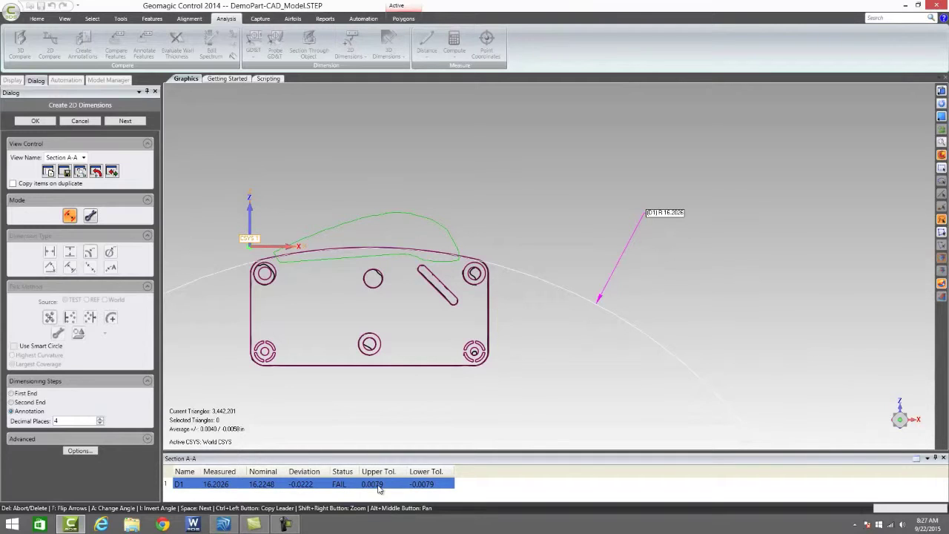
left_click(363, 485)
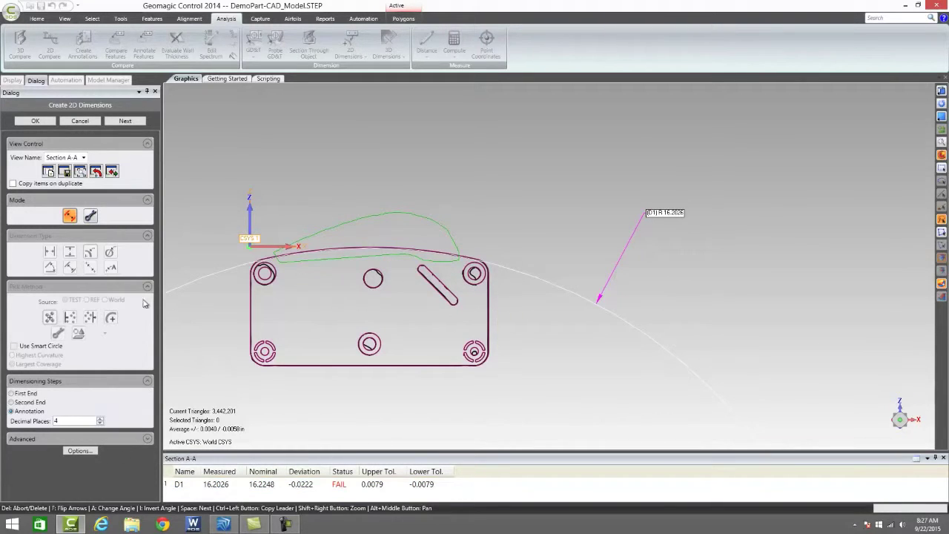
Add a horizontal dimension between the section's two short side edges and place it below the outline
left_click(124, 121)
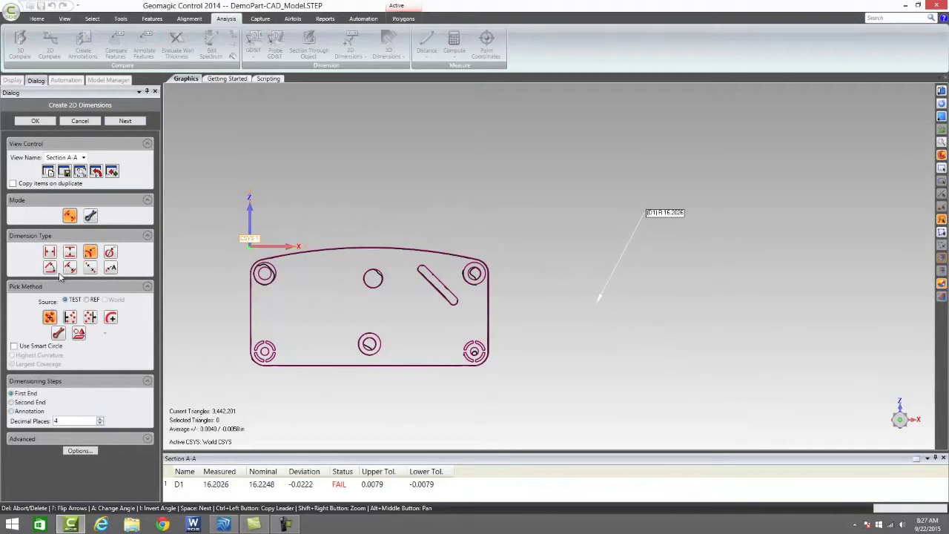
left_click(50, 252)
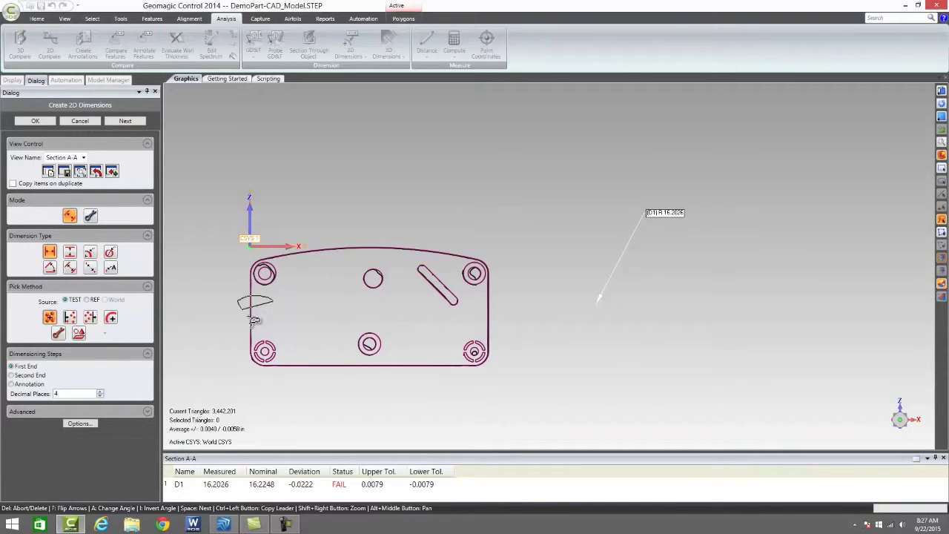
left_click(488, 308)
left_click(416, 426)
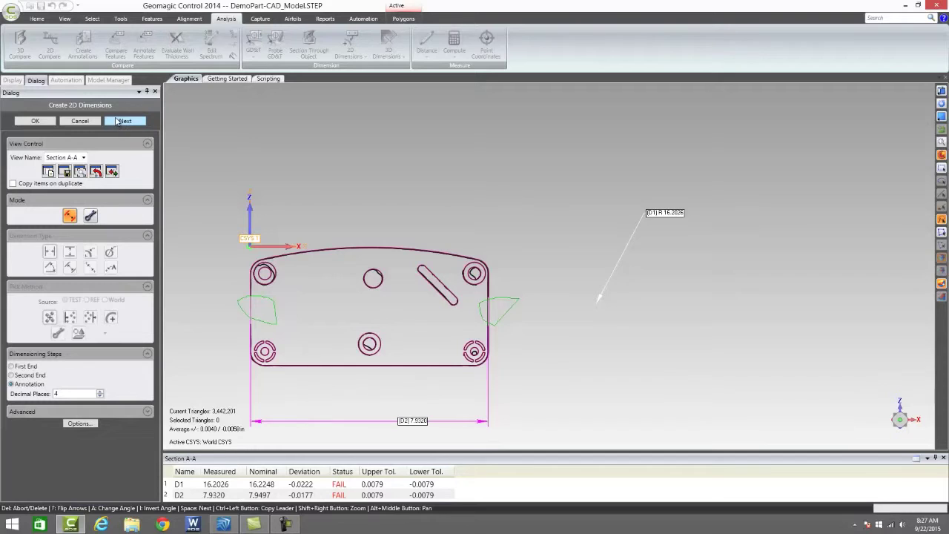
left_click(120, 122)
Add an angle dimension between the section's straight long edge and the short edge farthest from CSYS 1
left_click(50, 267)
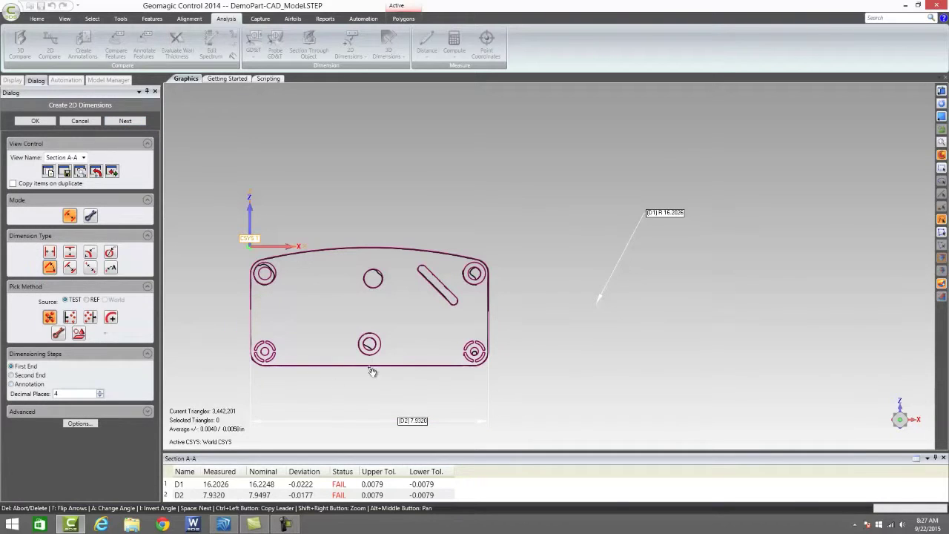
mouse_move(401, 362)
left_mouse_down()
mouse_move(367, 372)
mouse_move(393, 407)
mouse_move(421, 401)
left_mouse_up()
left_click_drag(507, 332, 505, 329)
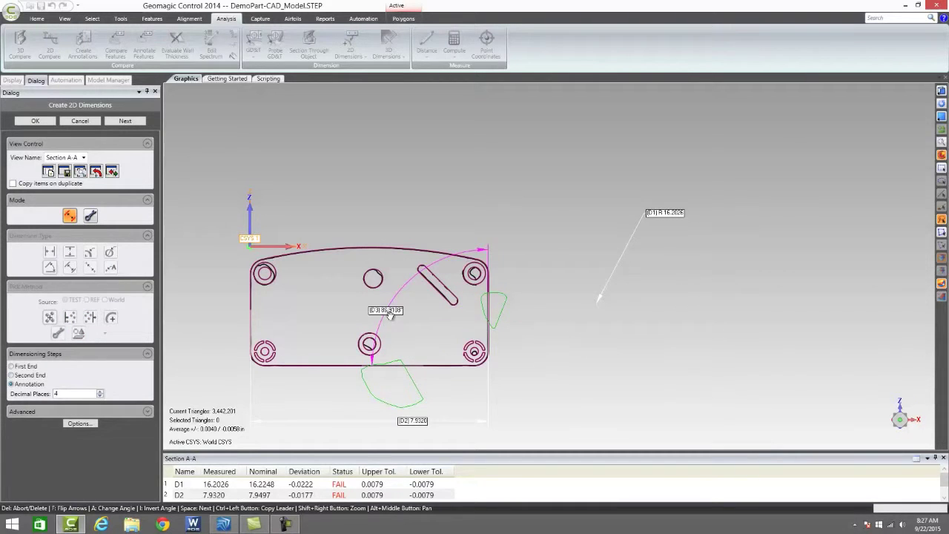
scroll(396, 336, "down", 2)
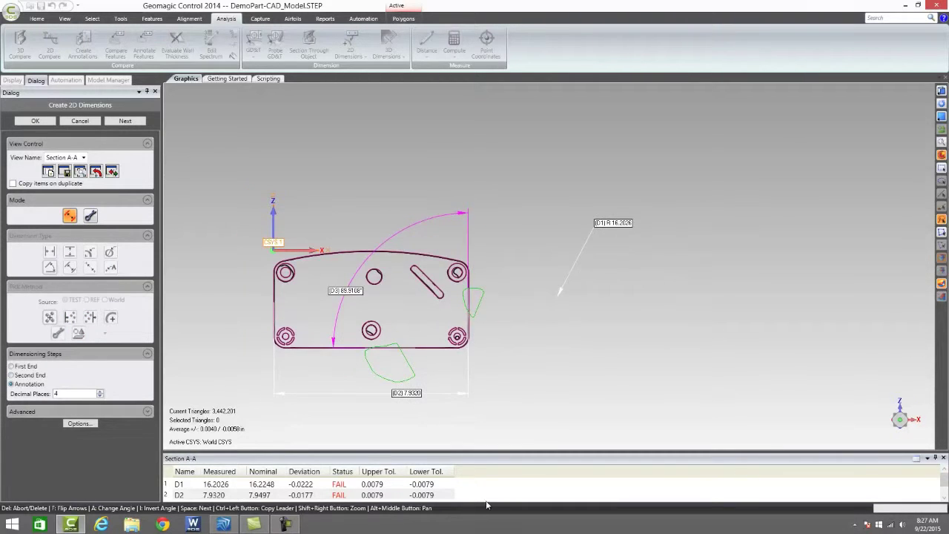
Review the radius, width and angle dimensions against their nominals and tolerances, and accept the 2D dimensions
scroll(489, 495, "down", 1)
scroll(483, 497, "up", 1)
left_click(241, 486)
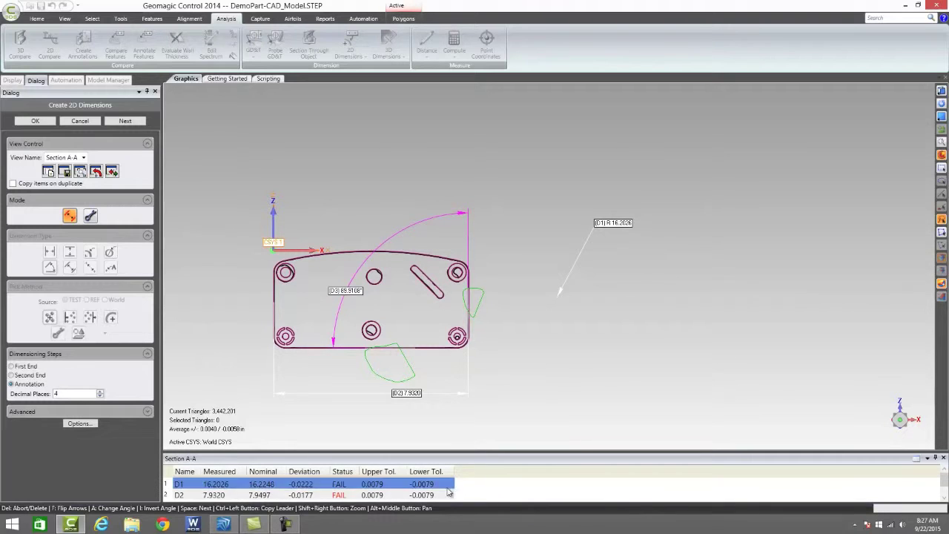
scroll(252, 489, "down", 1)
left_click(271, 492)
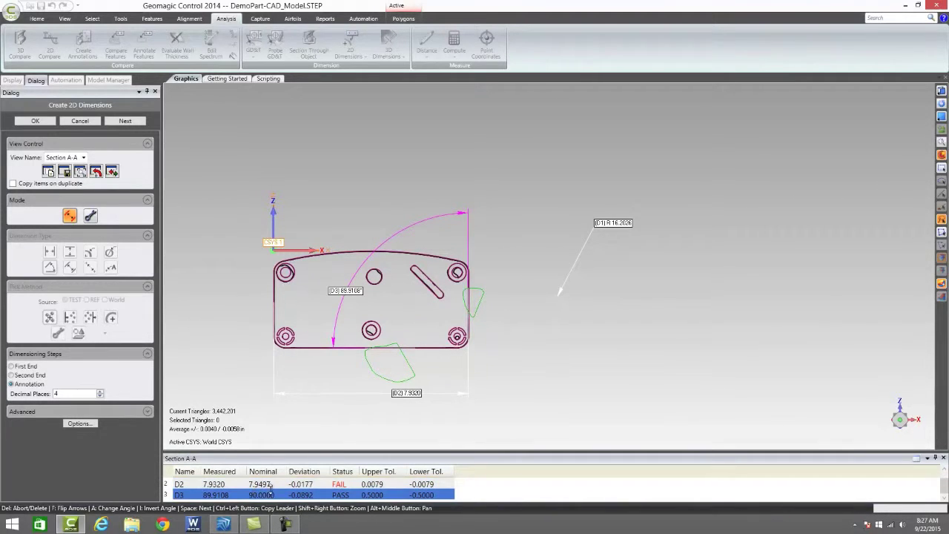
scroll(339, 495, "up", 1)
left_click(345, 495)
scroll(342, 495, "down", 1)
left_click(343, 495)
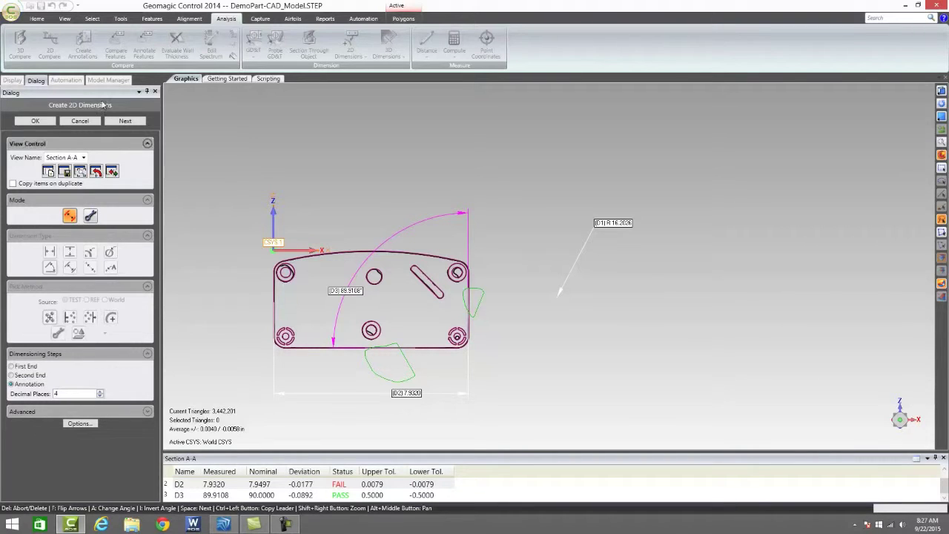
left_click(31, 123)
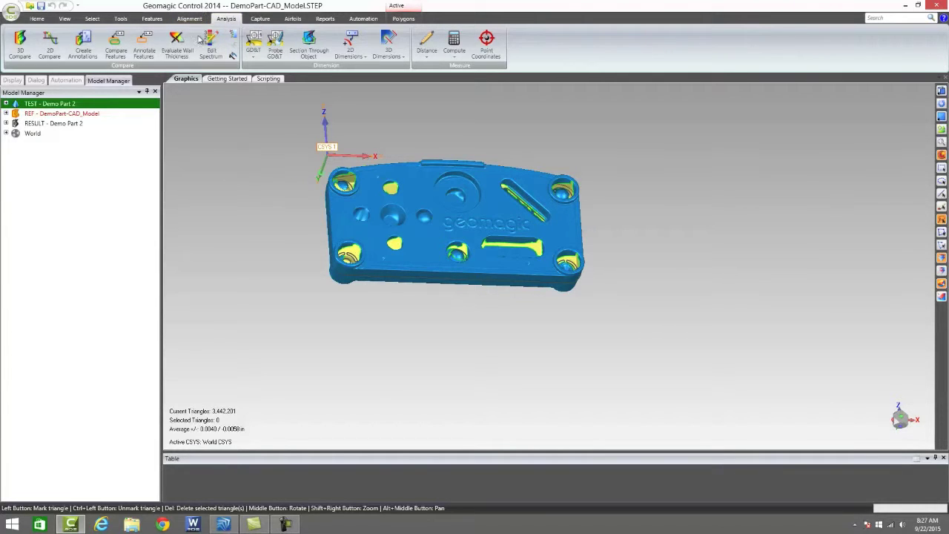
left_click(151, 18)
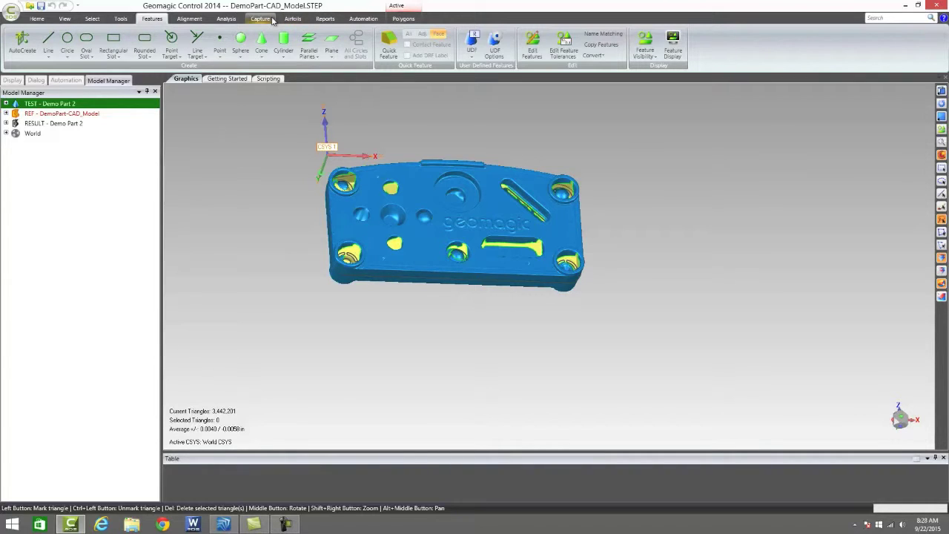
left_click(226, 19)
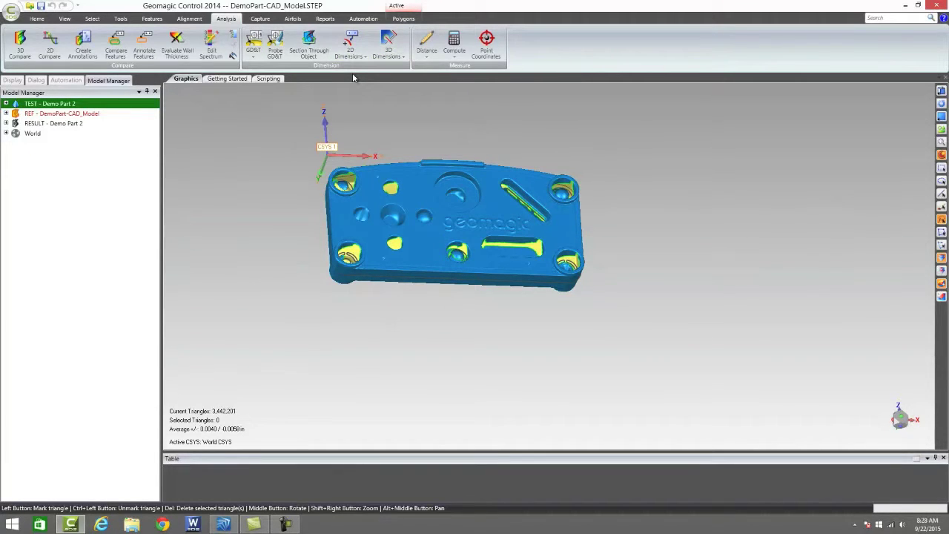
Start creating GD&T callouts and add a surface profile callout with .0020 in tolerance on the large curved face, placed clear of the part
left_click(254, 58)
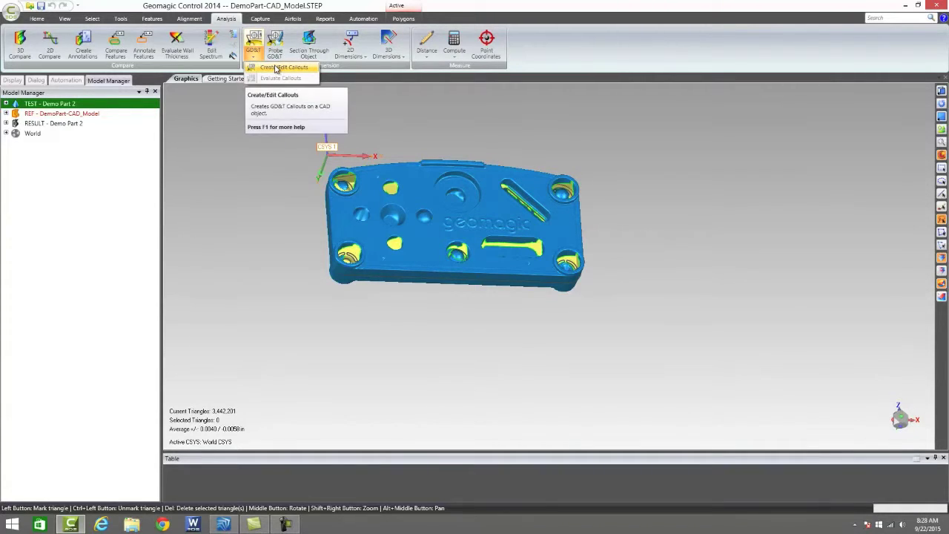
left_click(277, 67)
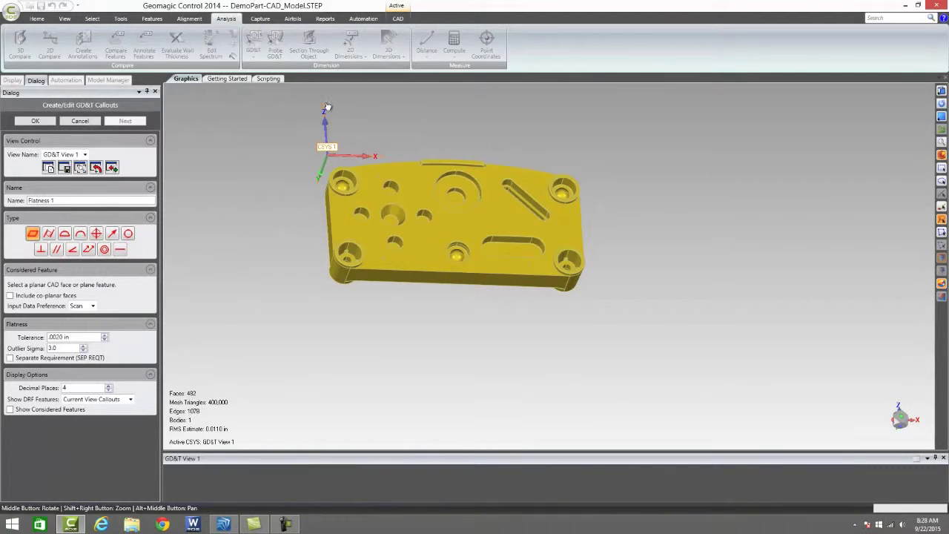
middle_click_drag(257, 206, 475, 195)
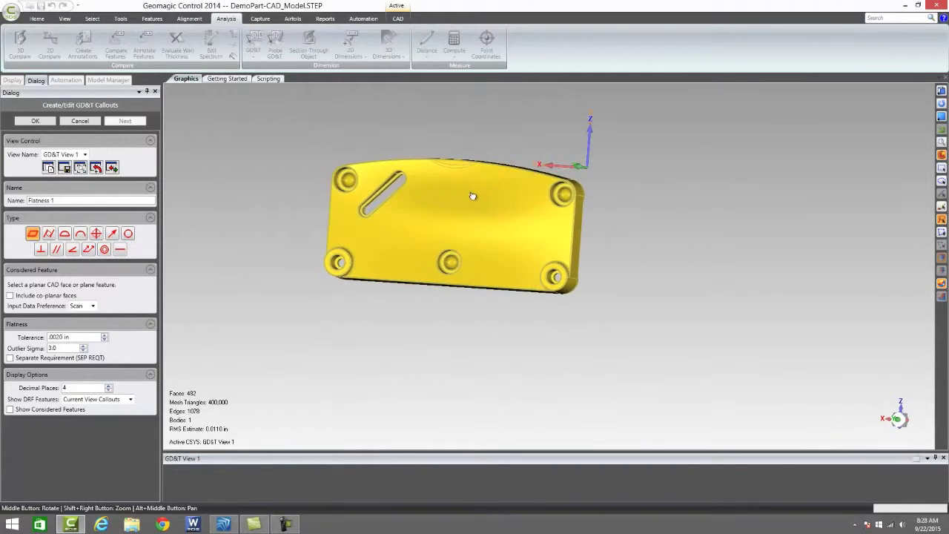
left_click(64, 234)
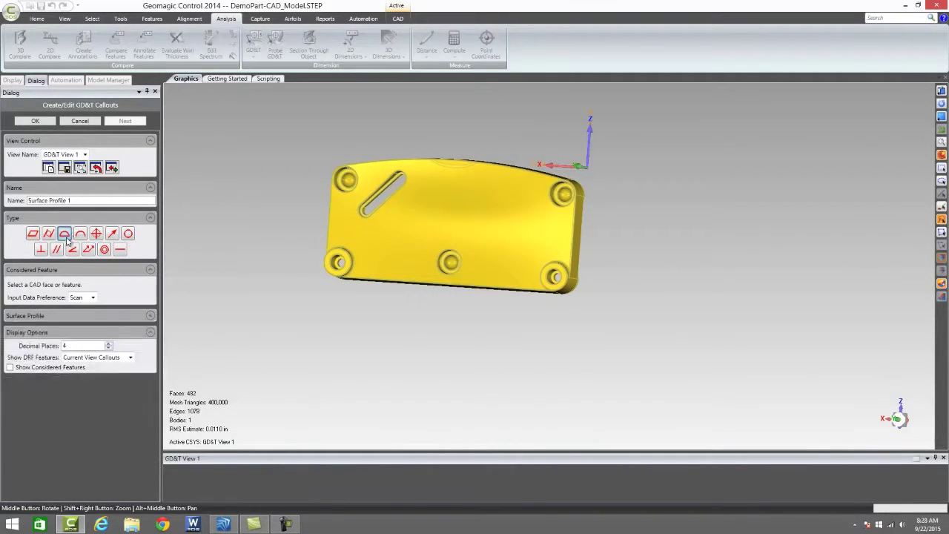
left_click(496, 196)
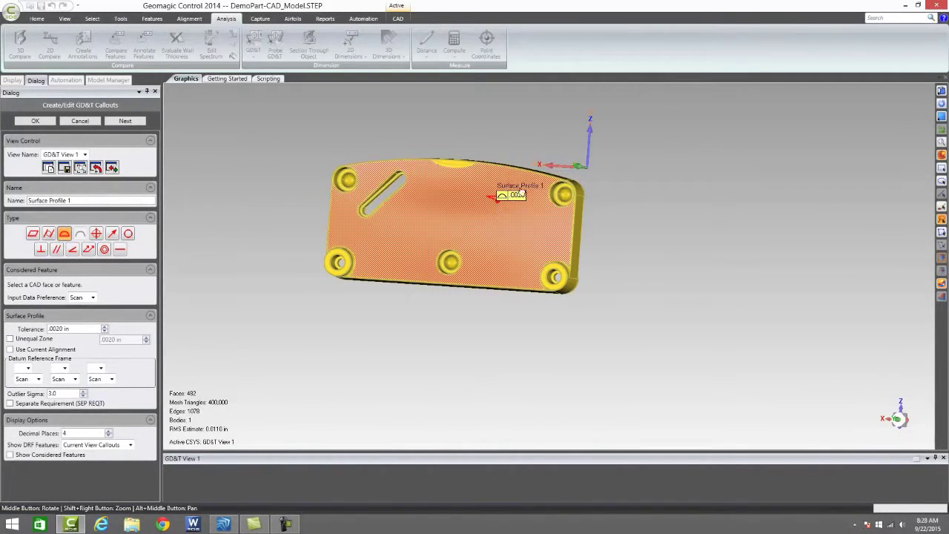
left_click(800, 166)
middle_click_drag(297, 172, 269, 170)
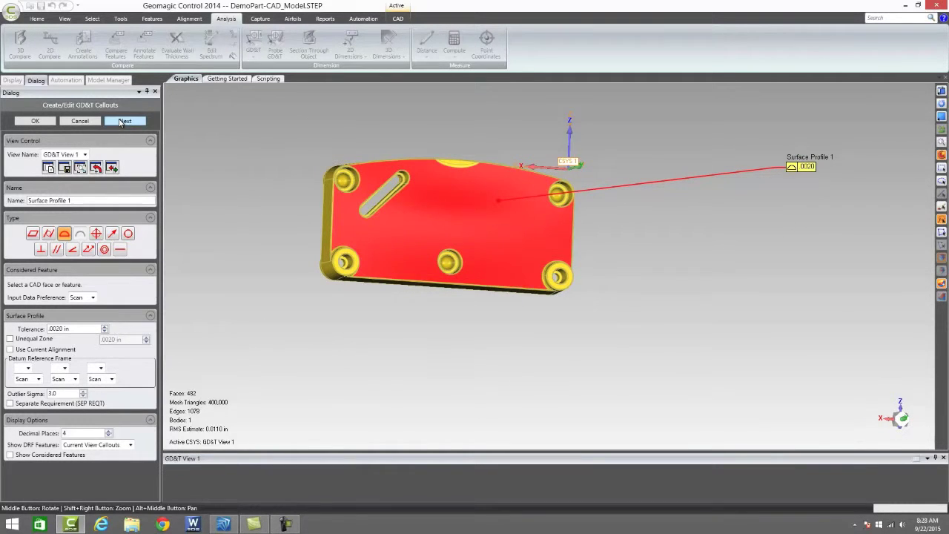
left_click(123, 121)
Add a flatness callout with .0020 in tolerance to the long planar side face and place it beside the part
middle_click_drag(404, 240, 348, 148)
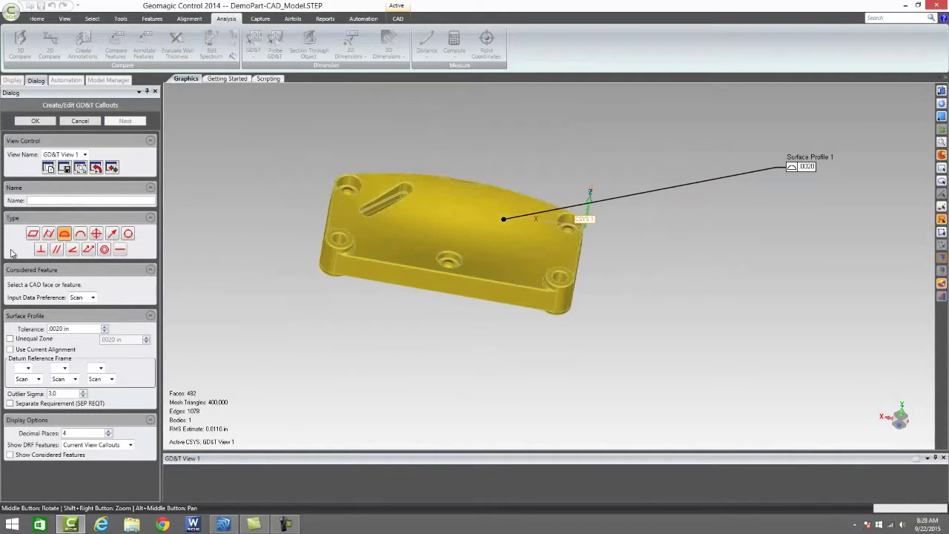
left_click(33, 233)
left_click(487, 295)
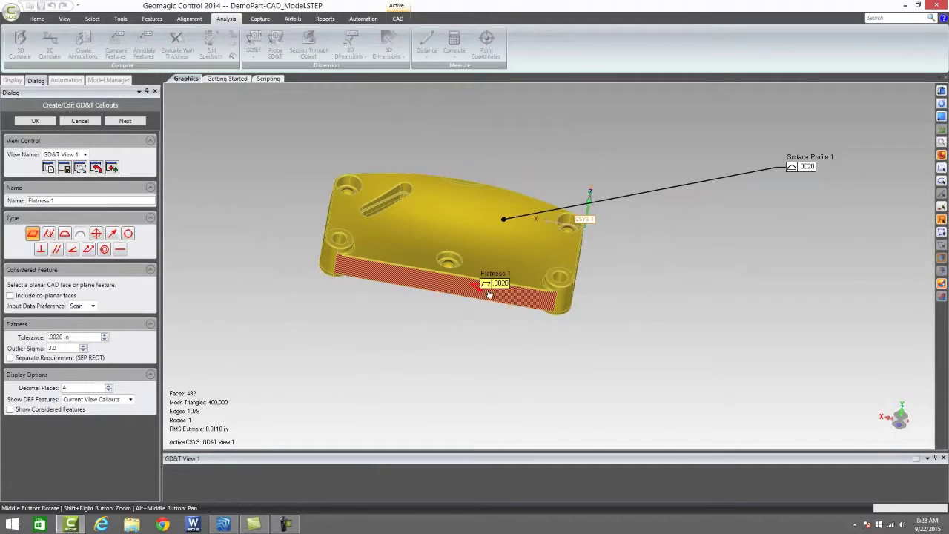
left_click_drag(498, 294, 751, 334)
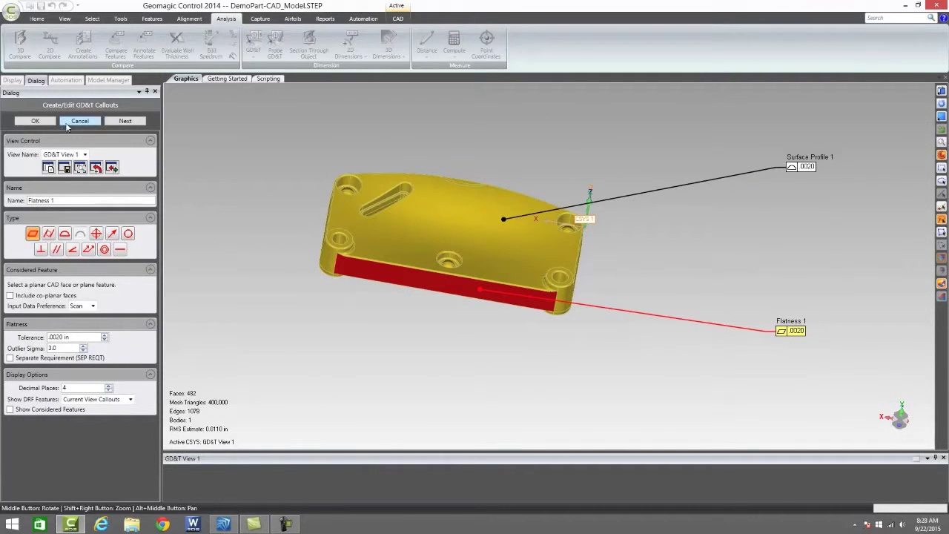
left_click(140, 123)
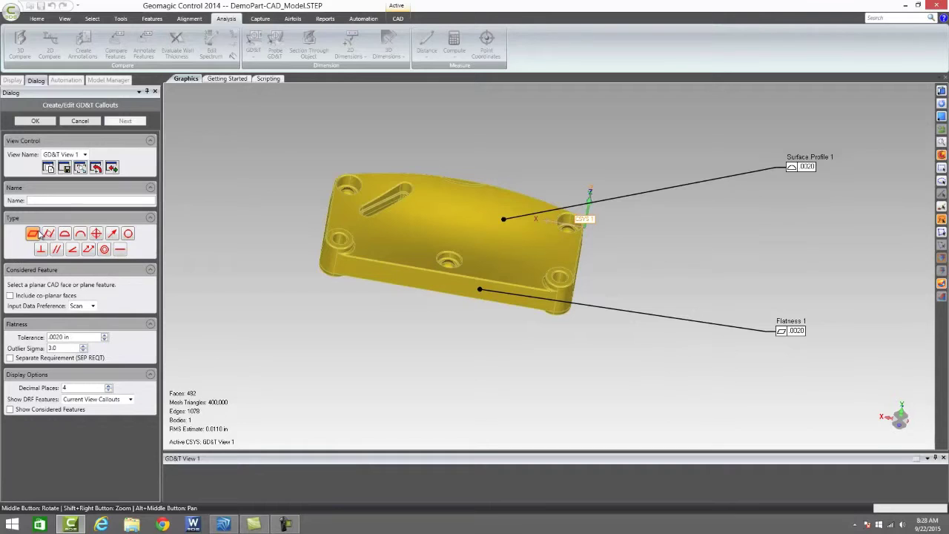
Accept the surface profile and flatness callouts and evaluate them against the scanned part
left_click(97, 234)
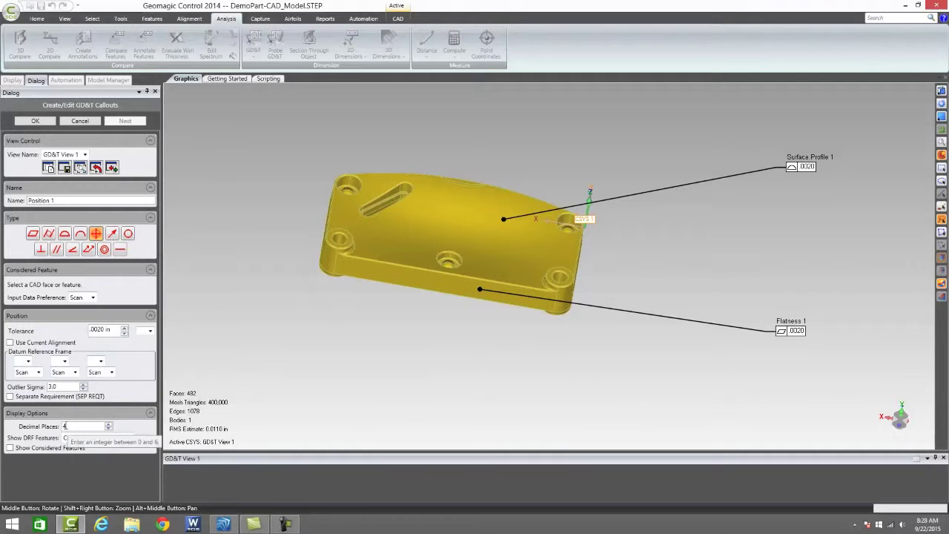
middle_click_drag(321, 272, 340, 341)
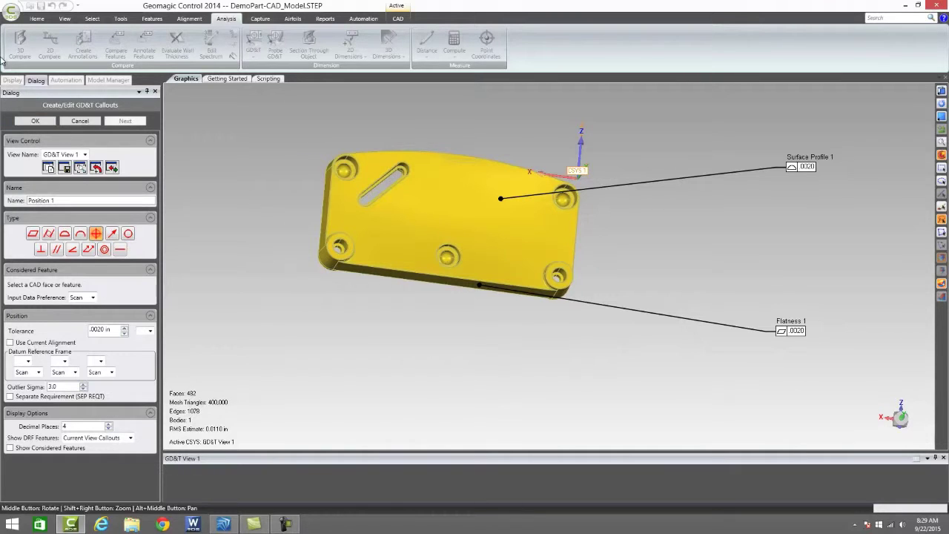
left_click(36, 121)
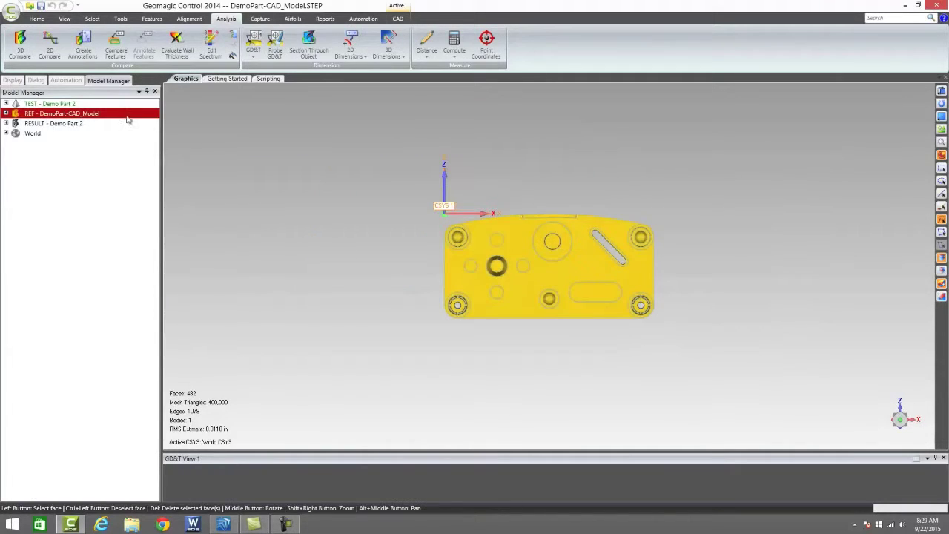
left_click(253, 54)
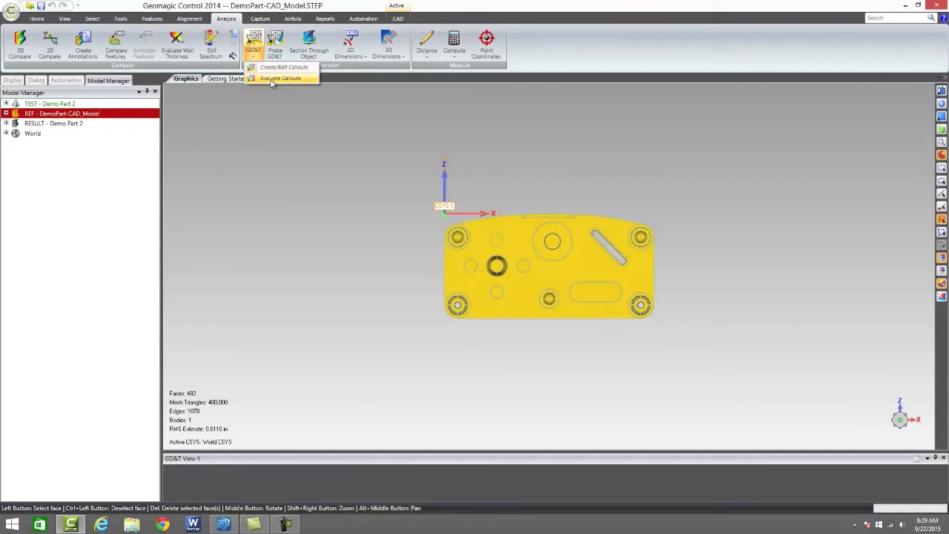
left_click(279, 78)
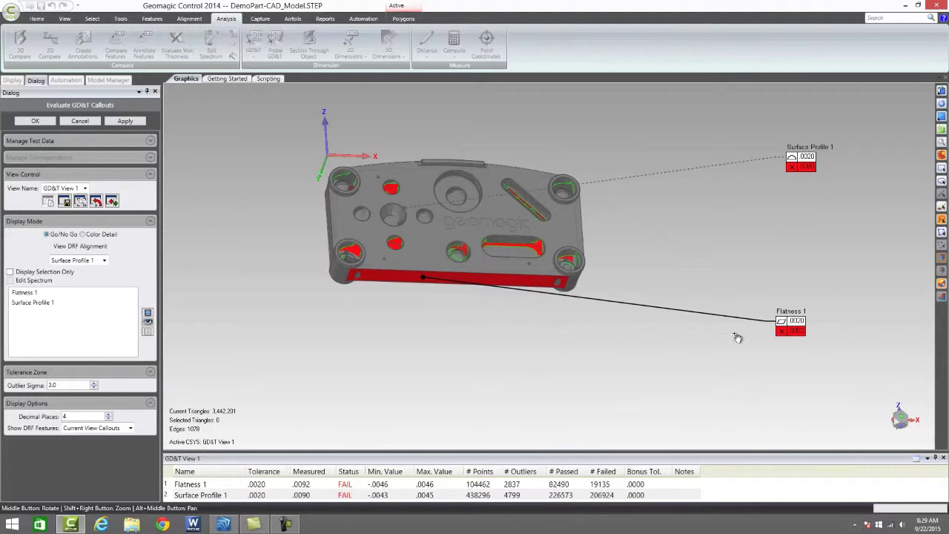
Examine the flatness callout's go/no-go result along the long side face, including both ends
middle_click_drag(335, 361, 253, 185)
scroll(253, 185, "up", 3)
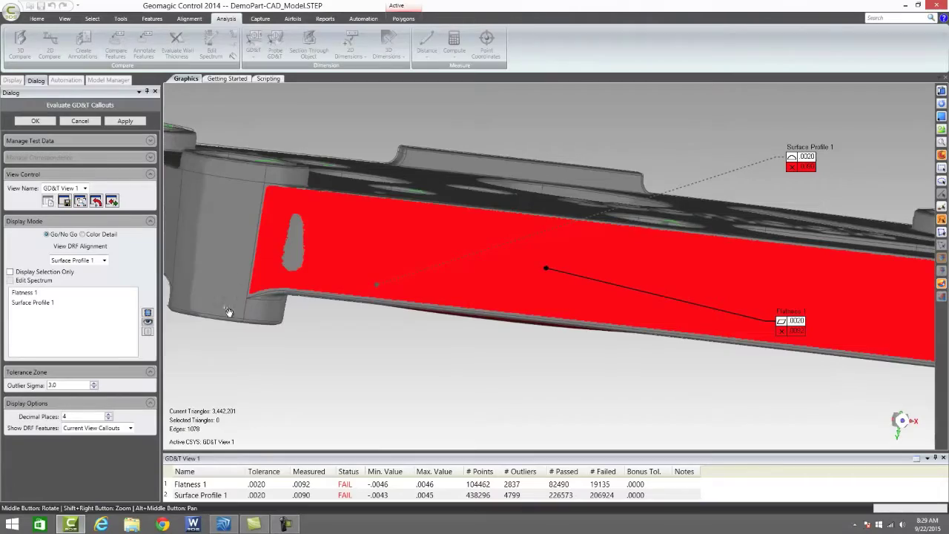
middle_click_drag(539, 323, 680, 289)
scroll(852, 296, "down", 3)
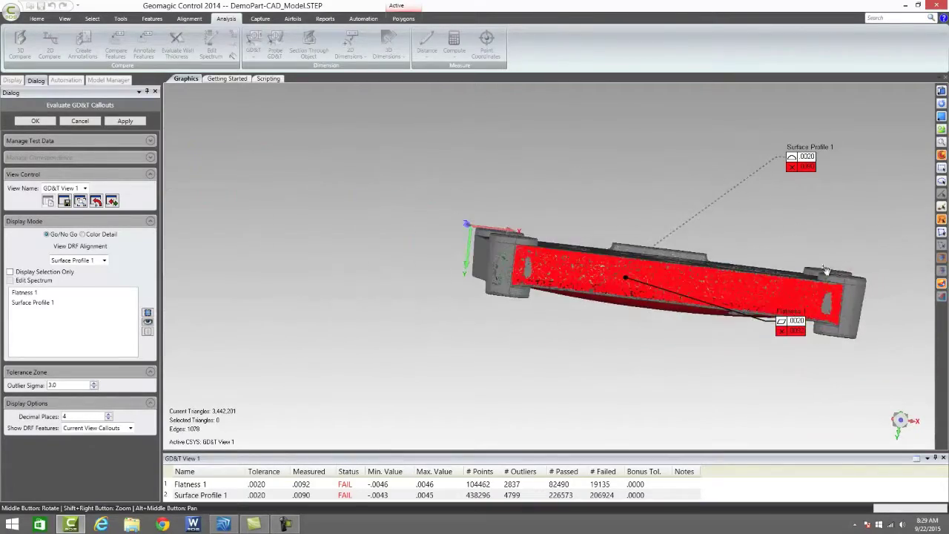
scroll(882, 305, "up", 4)
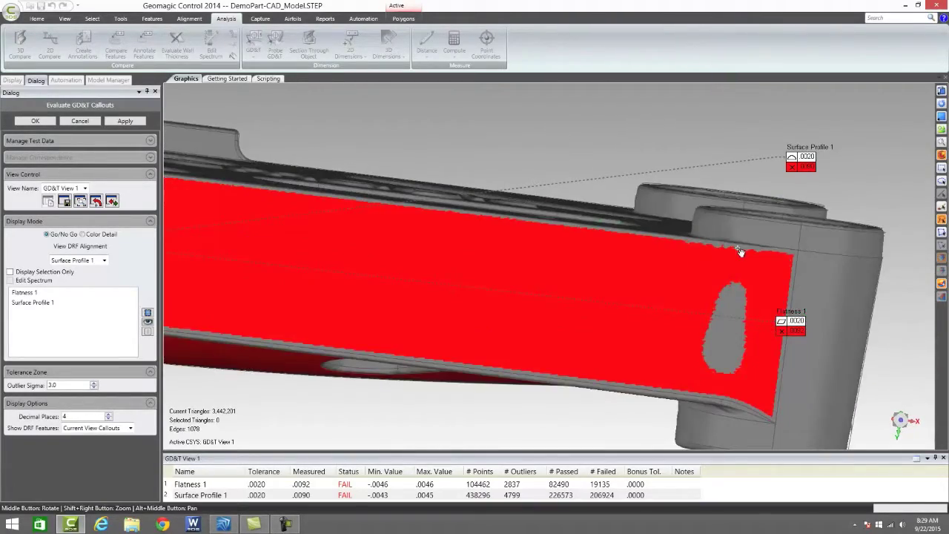
scroll(639, 243, "up", 3)
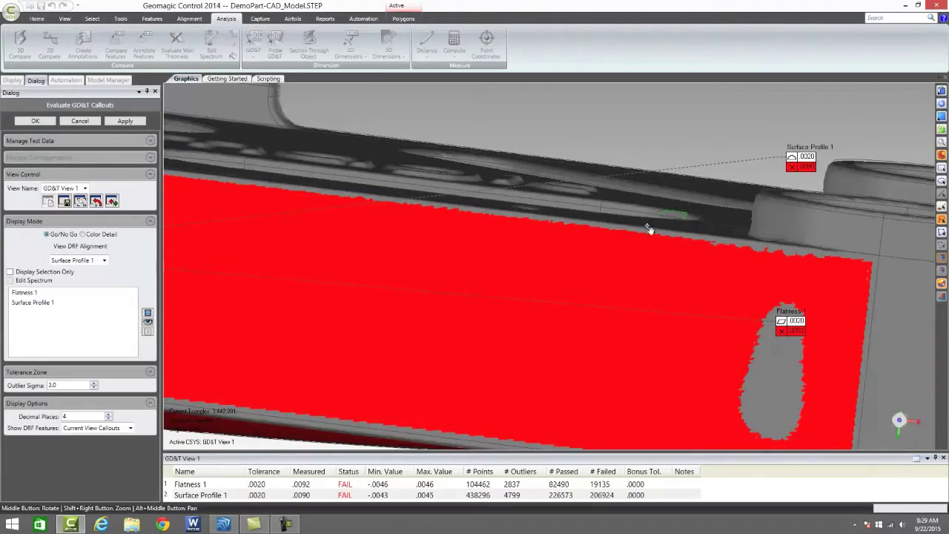
middle_click_drag(868, 314, 853, 398)
middle_click_drag(387, 304, 345, 275)
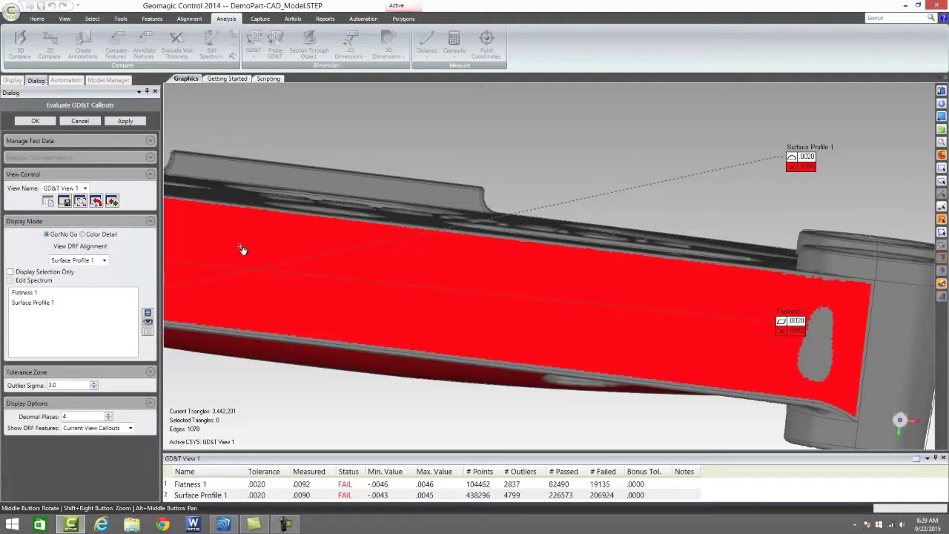
Review the surface profile result on the large curved face and accept the GD&T evaluation
middle_click_drag(311, 327, 584, 367)
right_click_drag(498, 303, 424, 345, "shift")
middle_click_drag(425, 345, 577, 400)
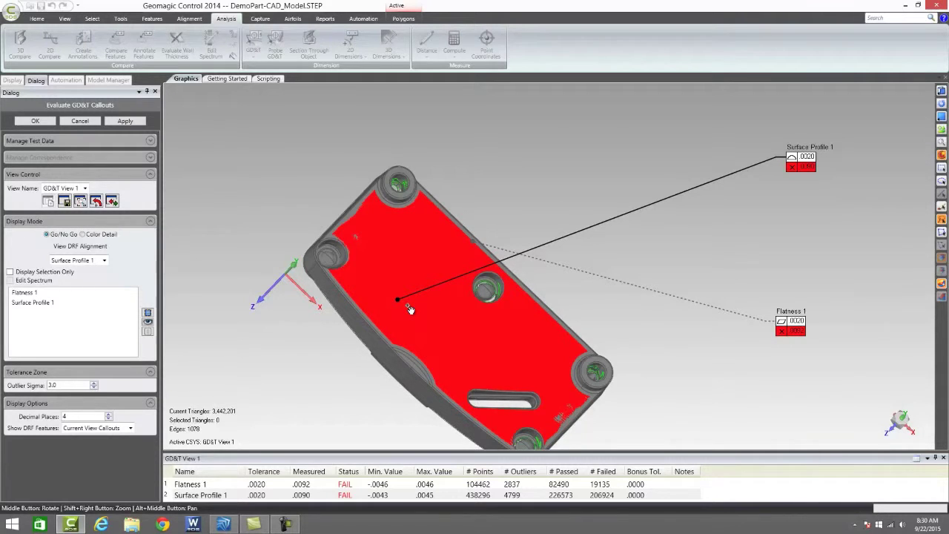
left_click(32, 122)
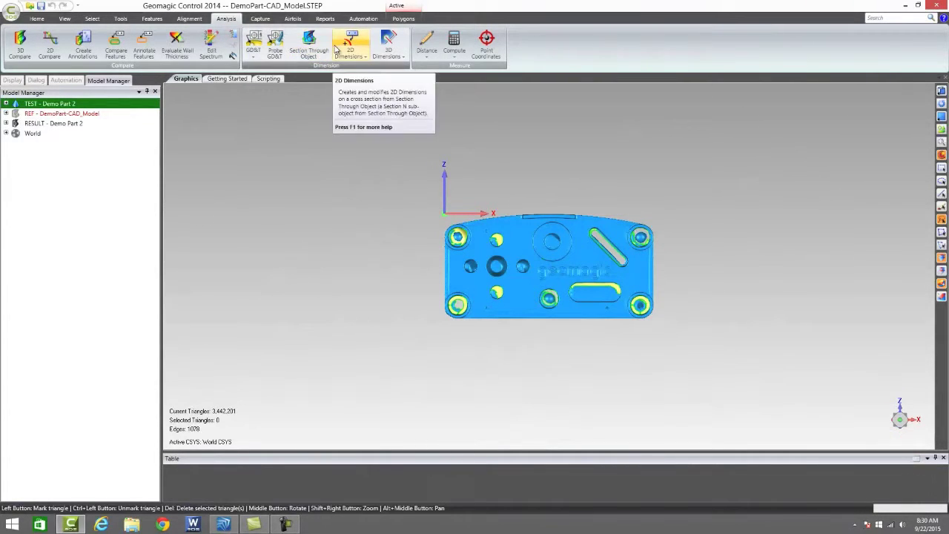
Generate the PDF inspection report and look through its alignment statistics and 3D comparison pages
left_click(325, 18)
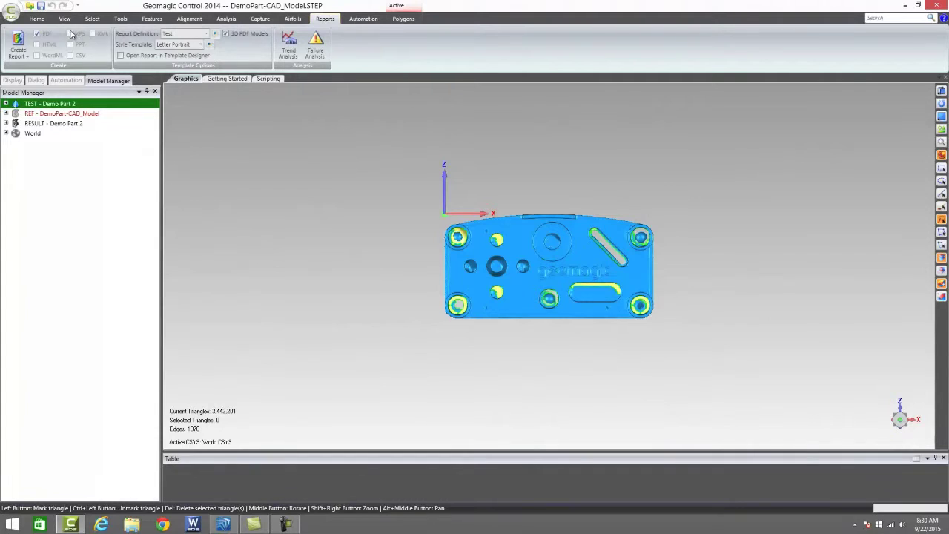
left_click(18, 41)
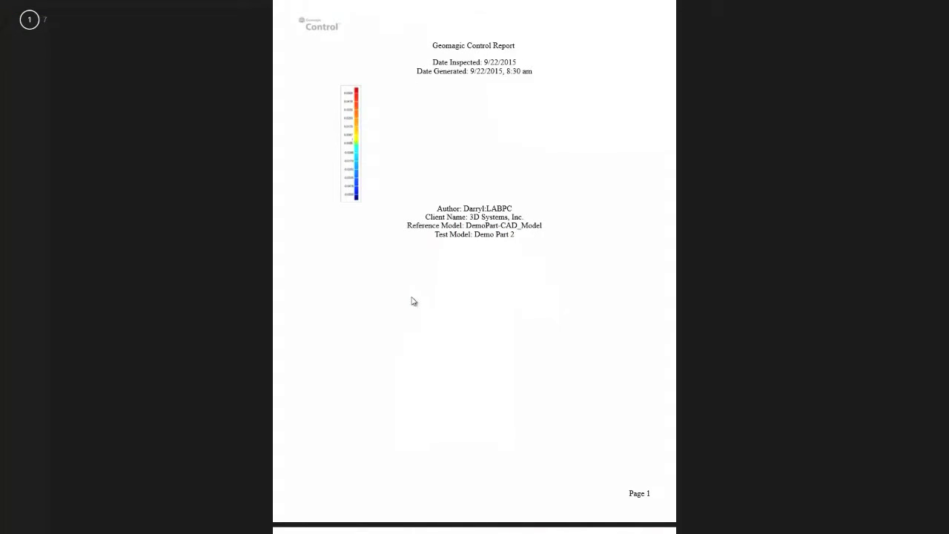
scroll(492, 295, "down", 5)
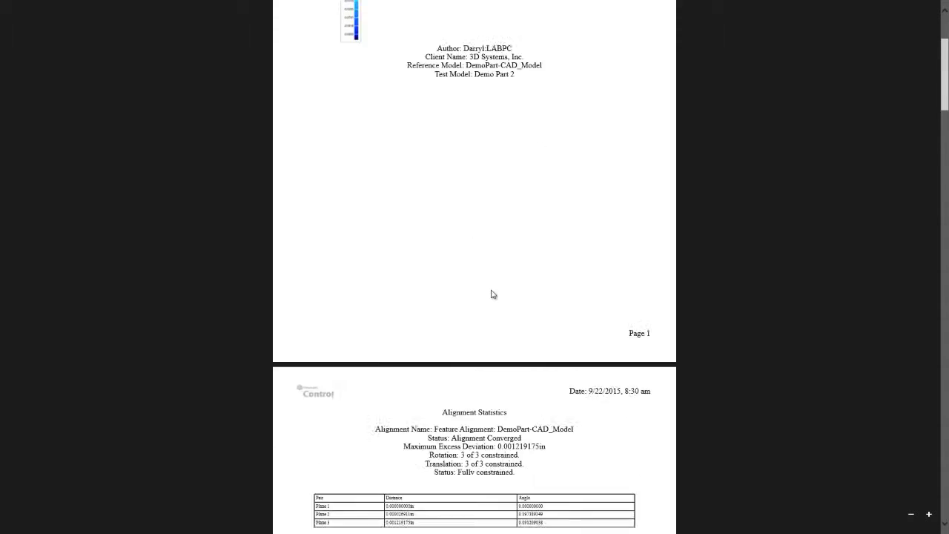
scroll(511, 285, "down", 8)
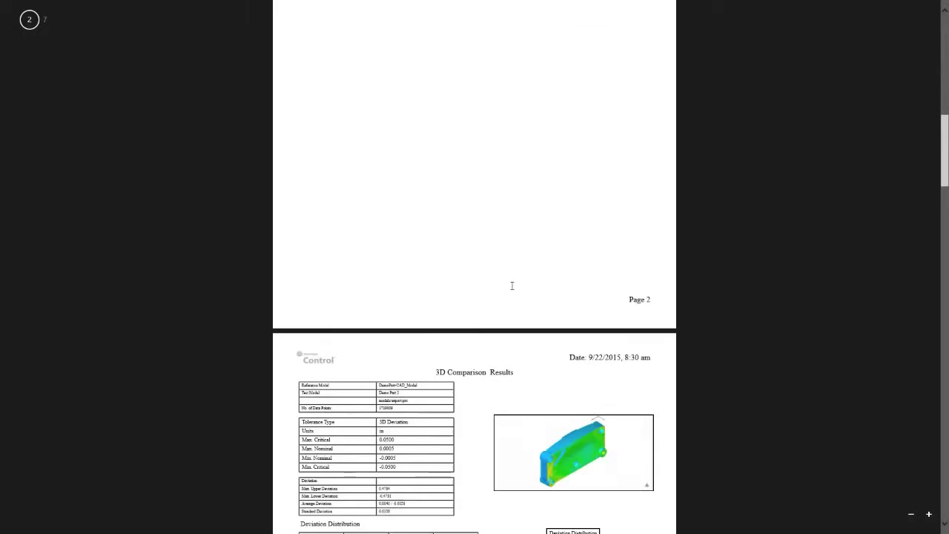
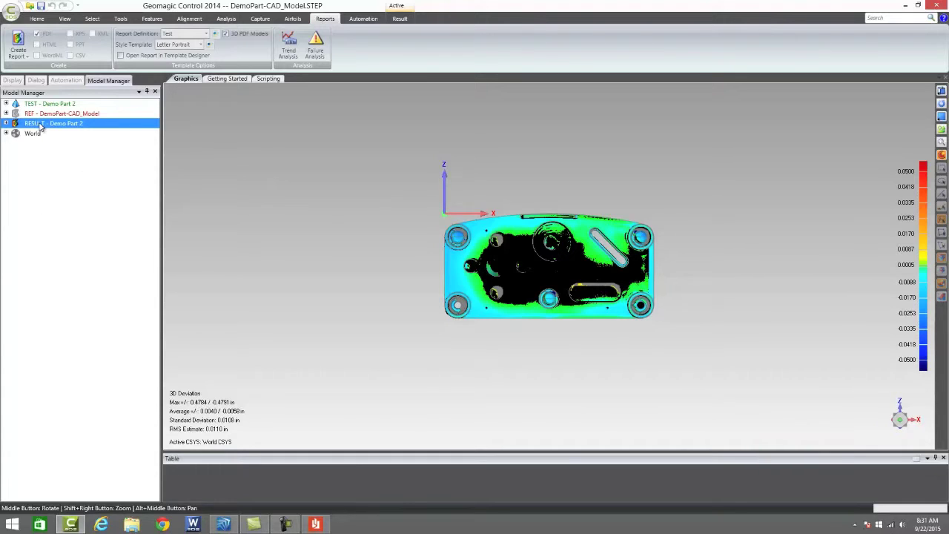
Review the recorded inspection sequence and run Automation 1 of the reference model DemoPart-CAD_Model
left_click(74, 80)
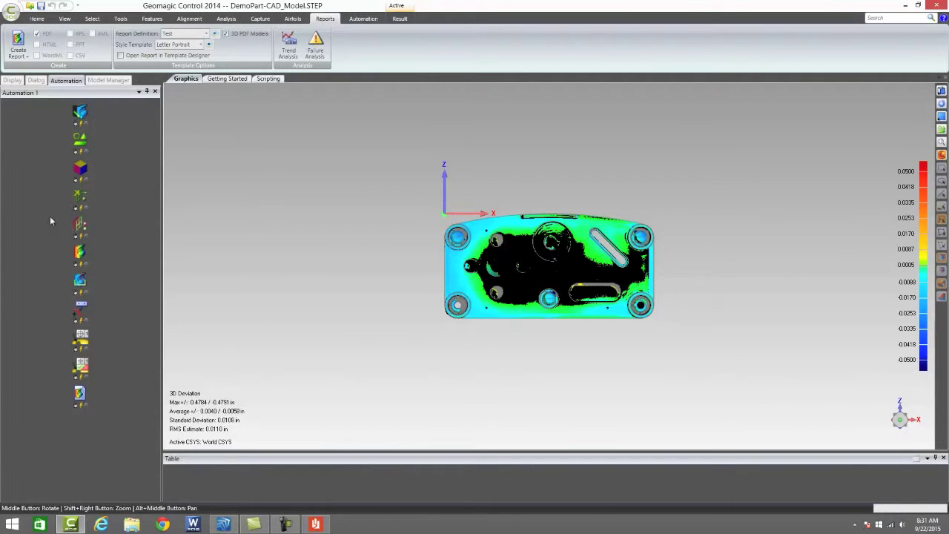
left_click(14, 80)
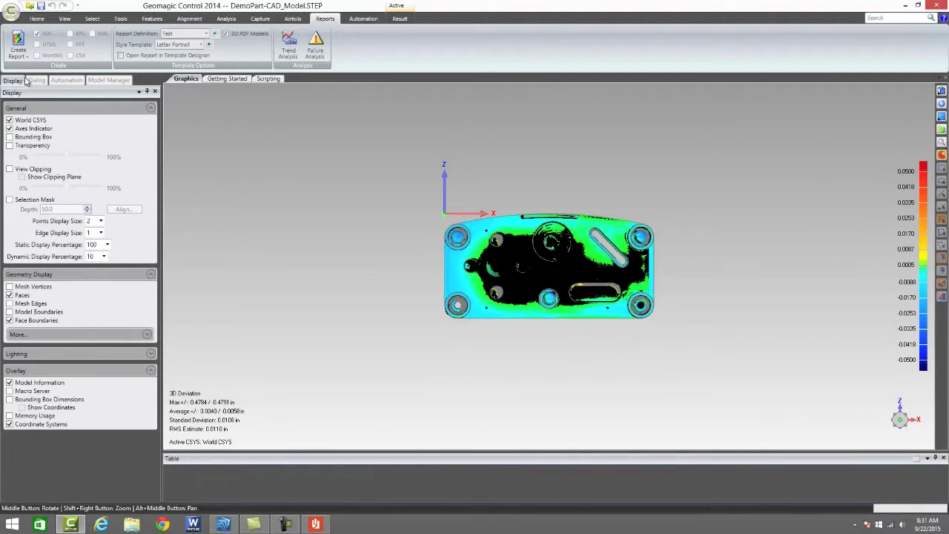
left_click(34, 80)
left_click(107, 80)
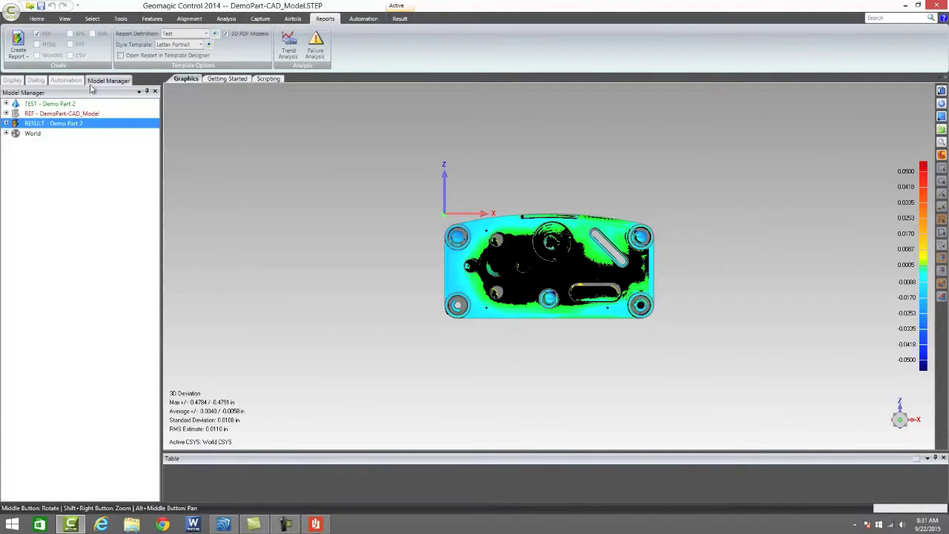
left_click(6, 113)
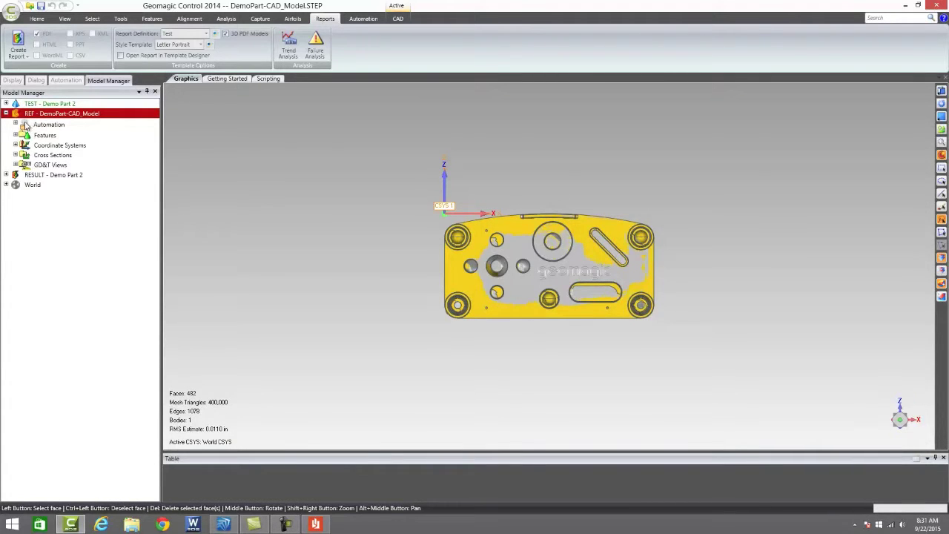
left_click(16, 125)
right_click(60, 139)
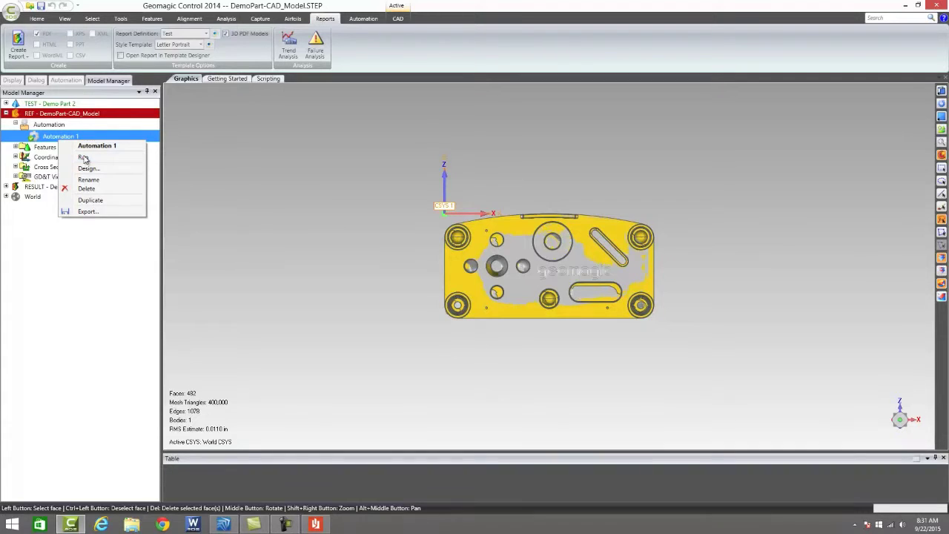
key("Return")
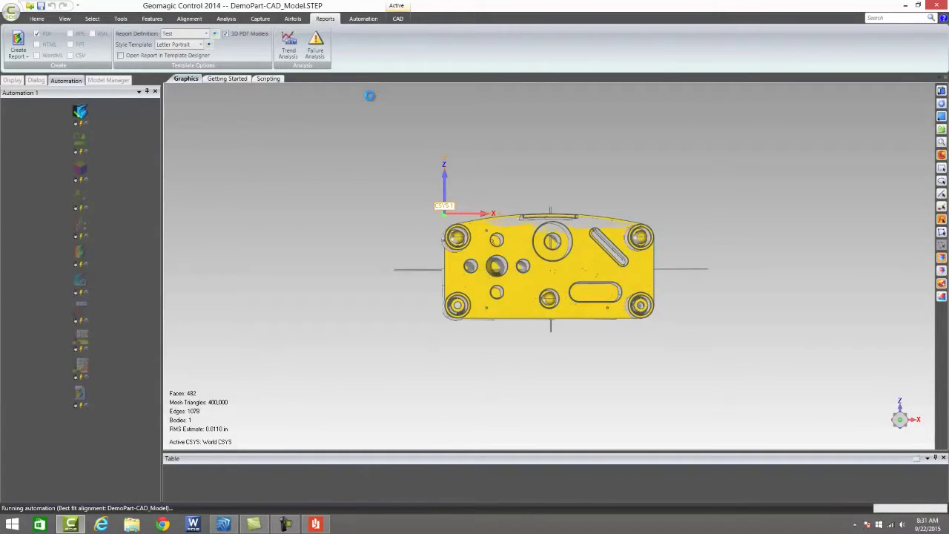